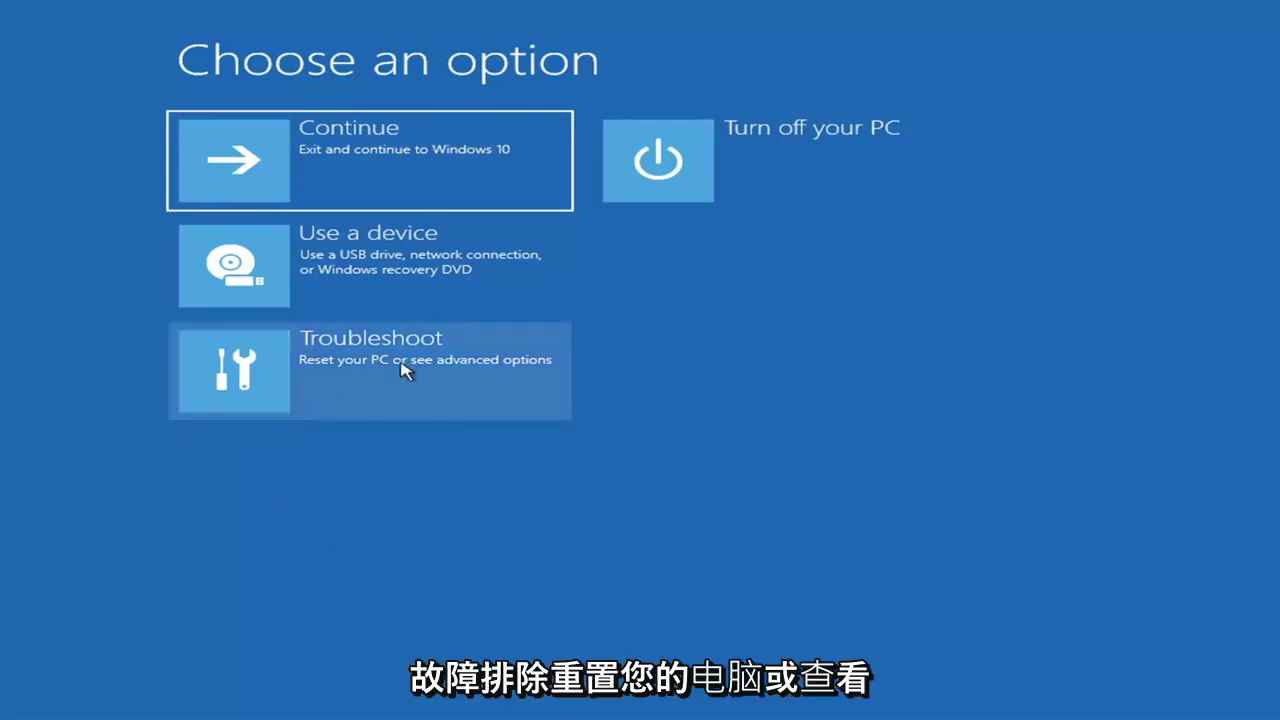
Step: Run Startup Repair from the advanced troubleshooting options
{"action": "left_click", "coordinate": [478, 381]}
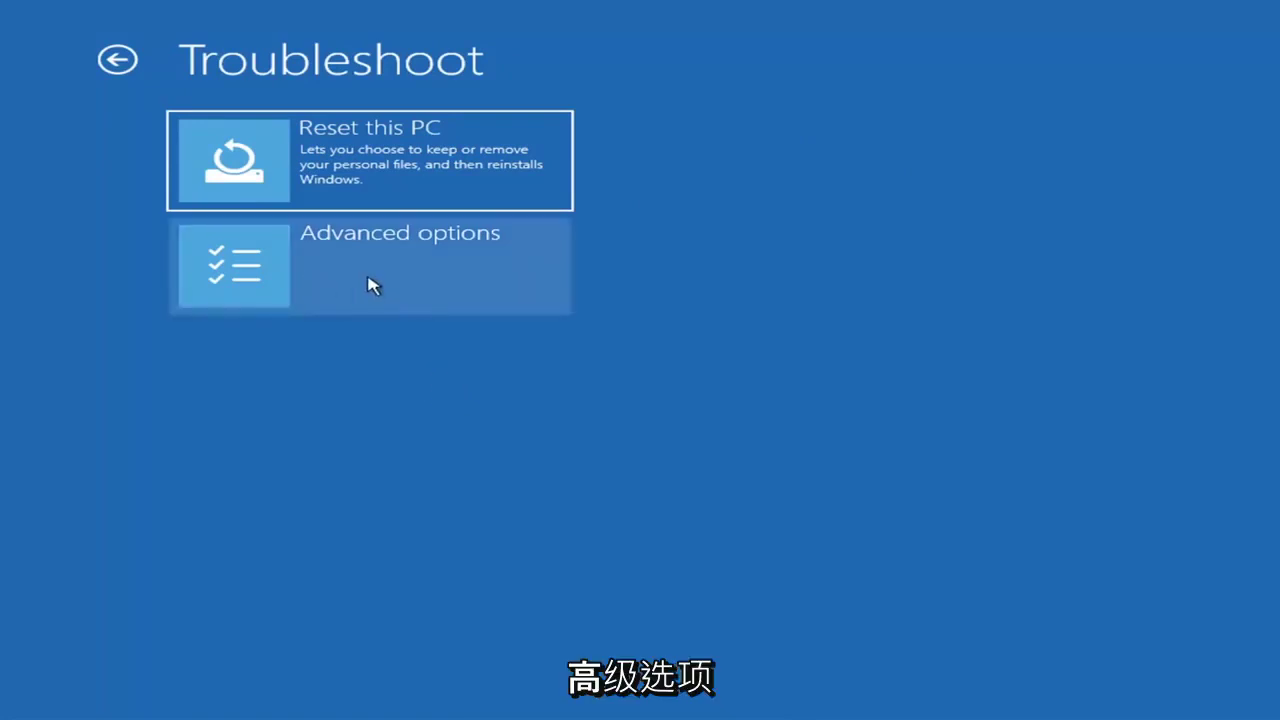
{"action": "left_click", "coordinate": [401, 273]}
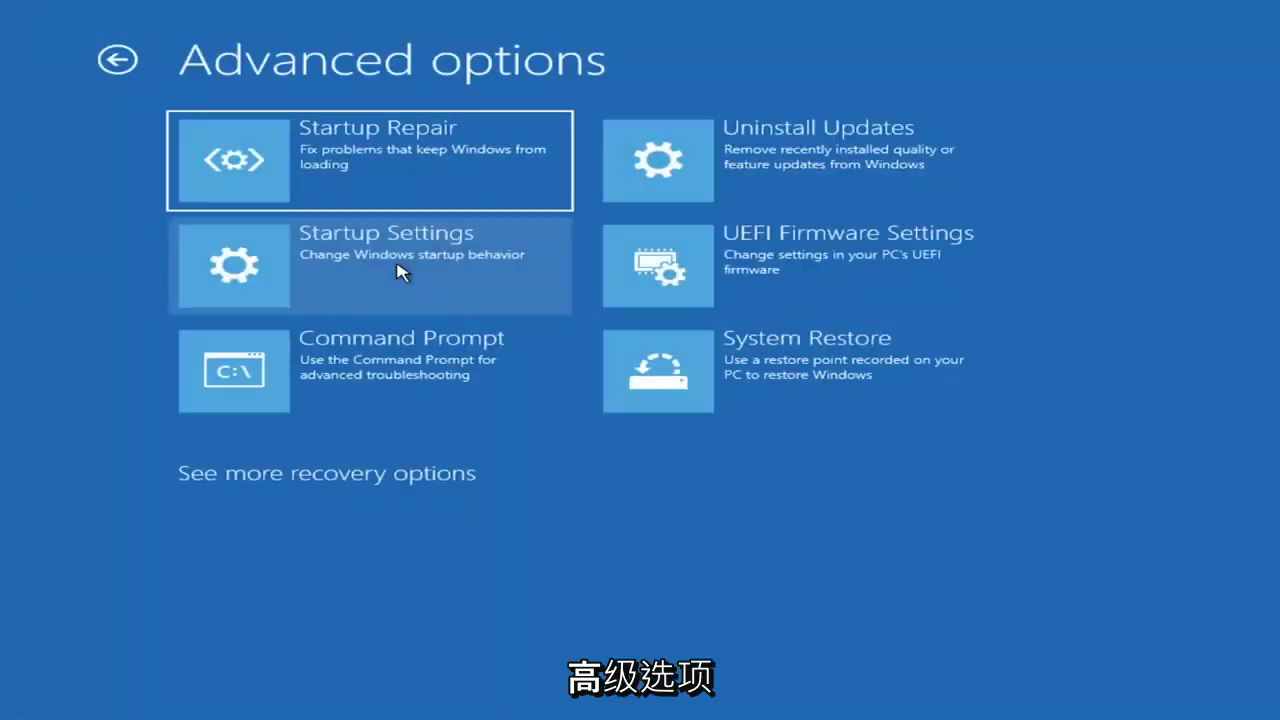
{"action": "left_click", "coordinate": [331, 180]}
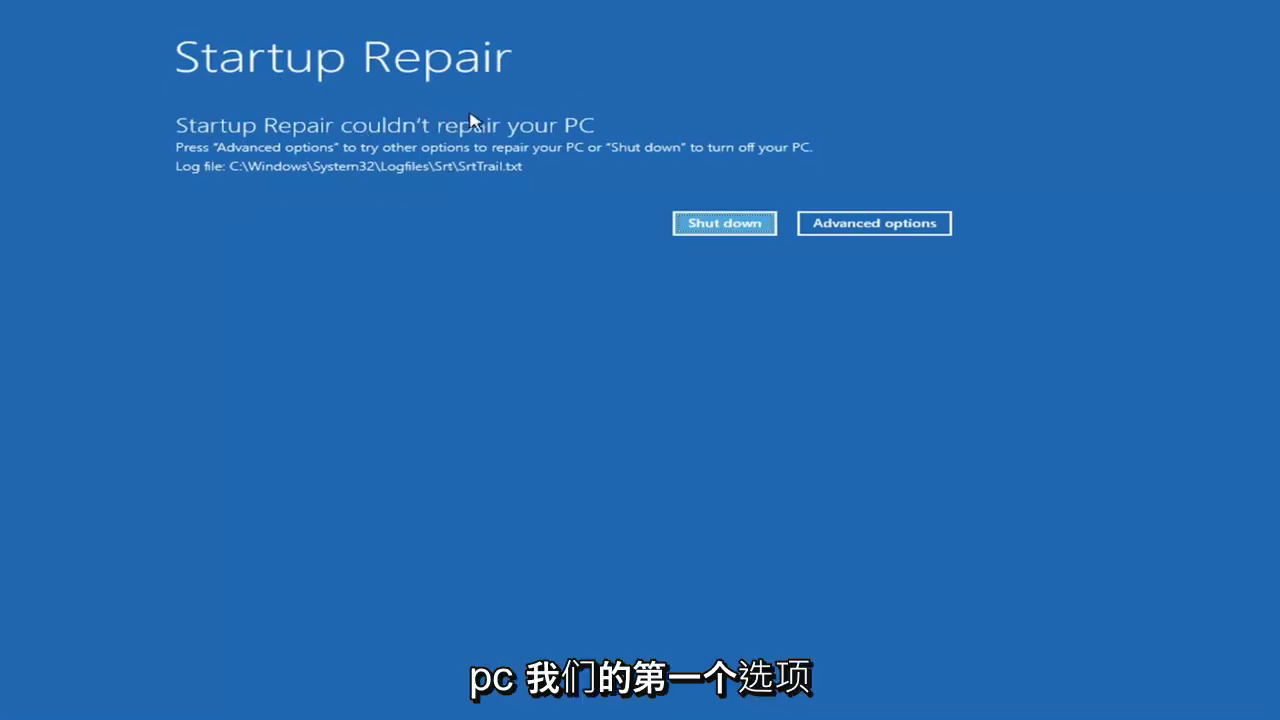
Step: Review the Startup Settings restart options under advanced troubleshooting, and return to the advanced options
{"action": "left_click", "coordinate": [893, 220]}
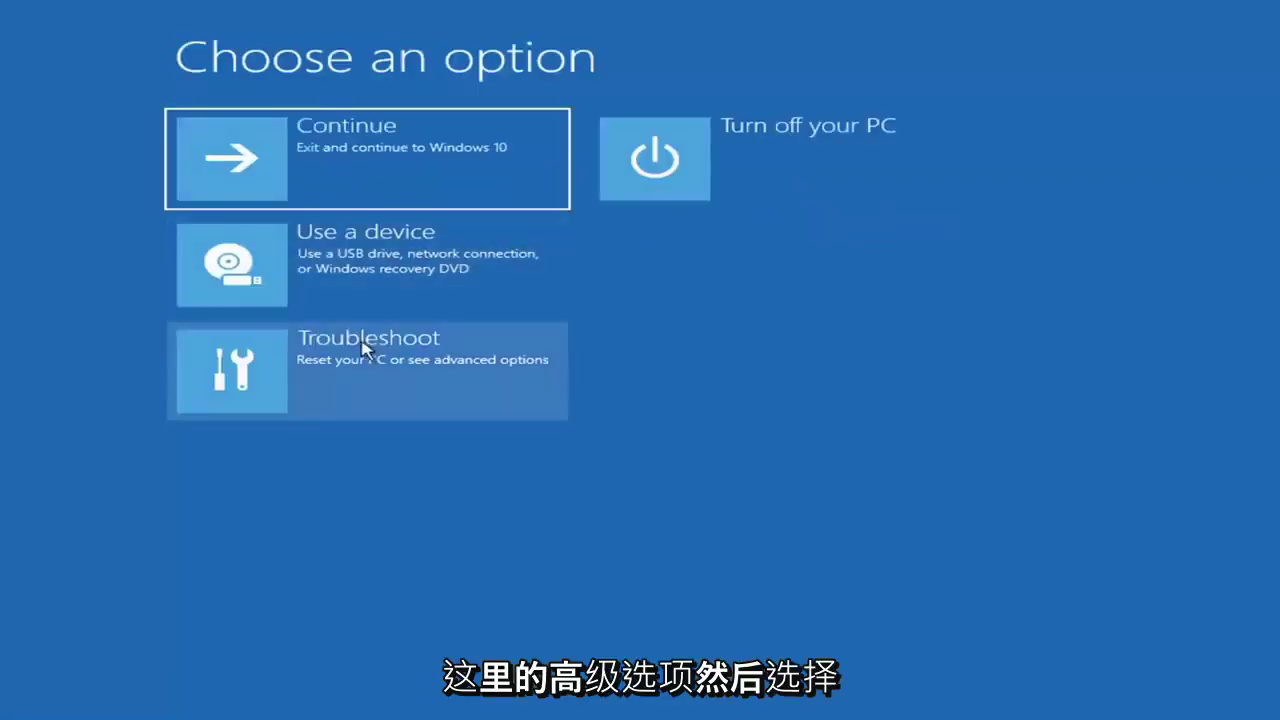
{"action": "left_click", "coordinate": [318, 380]}
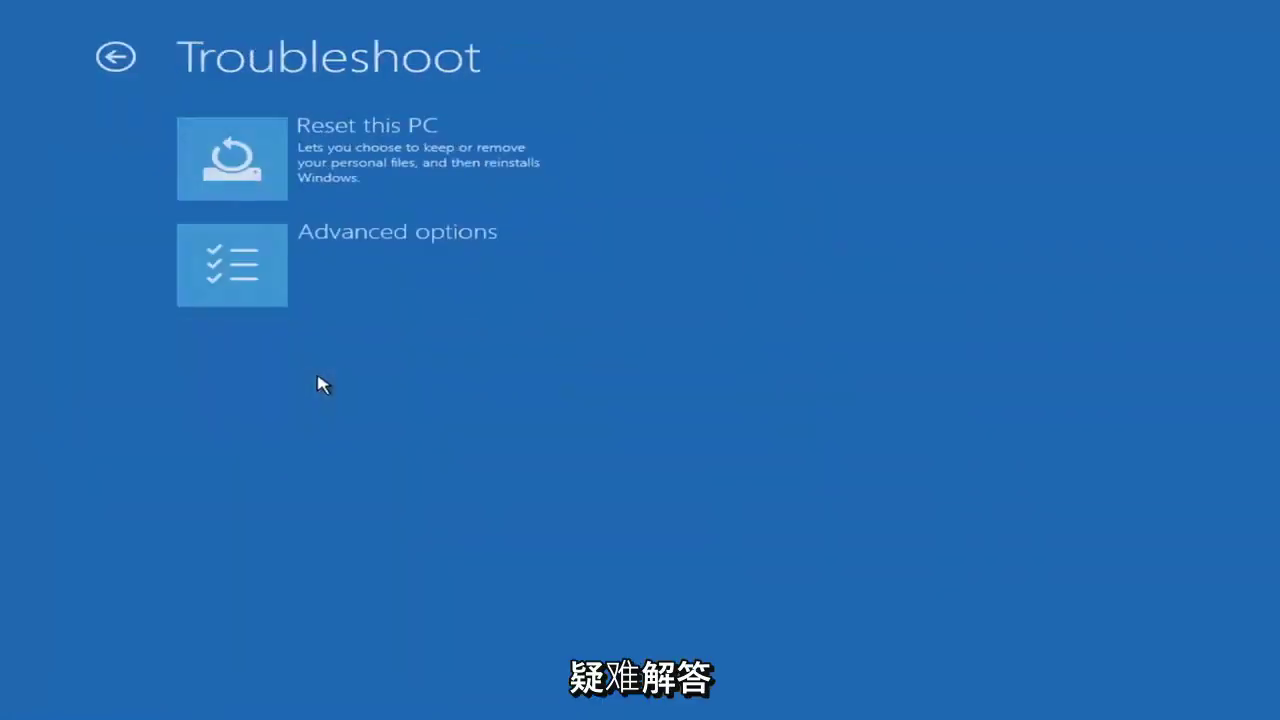
{"action": "left_click", "coordinate": [333, 276]}
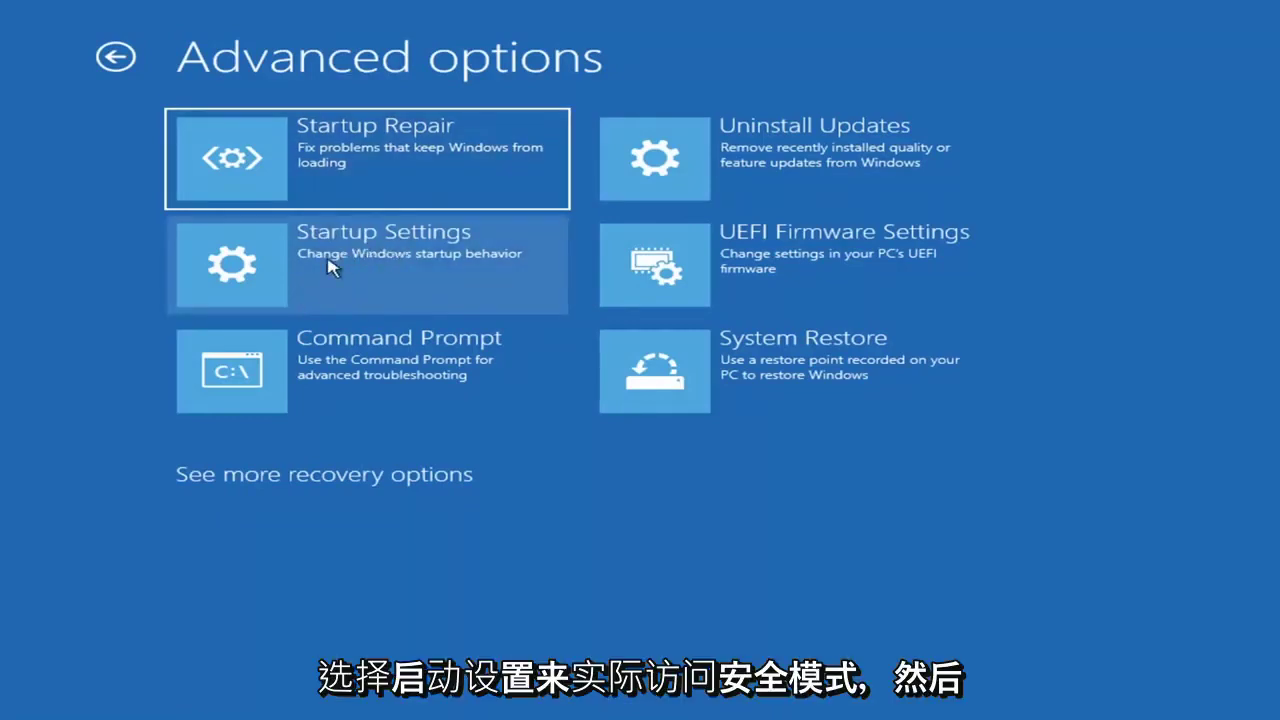
{"action": "left_click", "coordinate": [333, 266]}
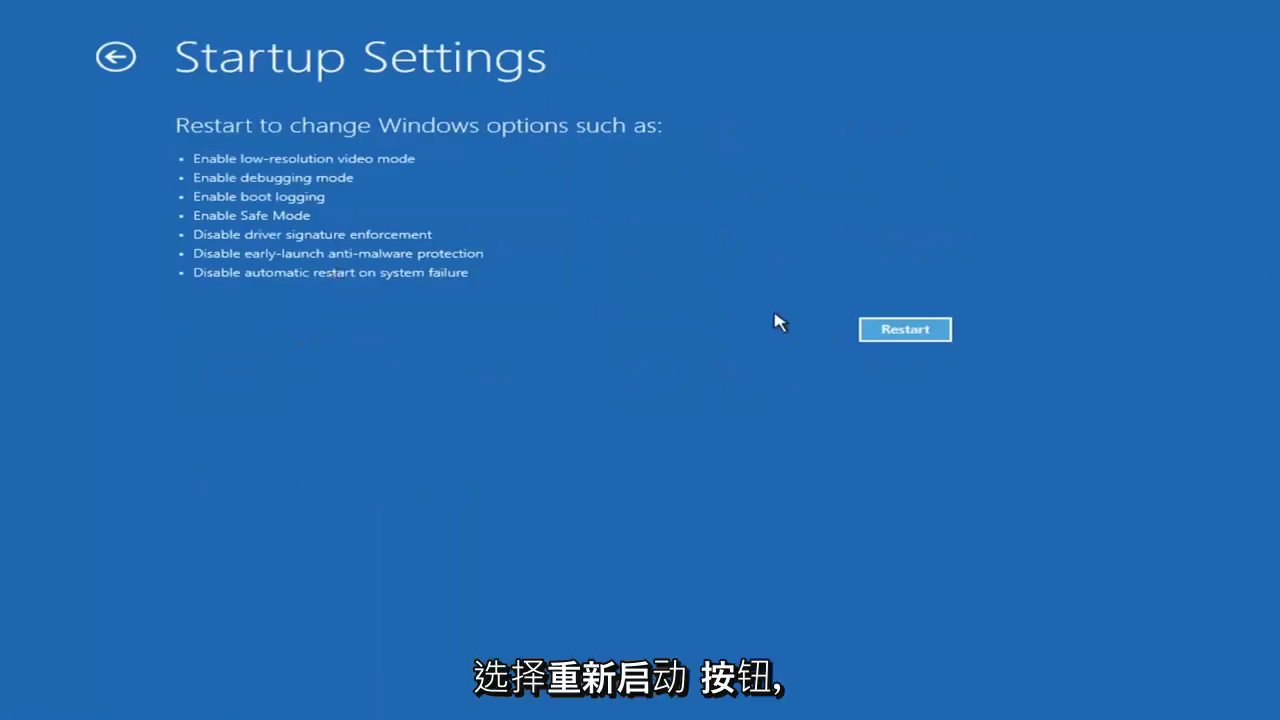
{"action": "left_click", "coordinate": [882, 332]}
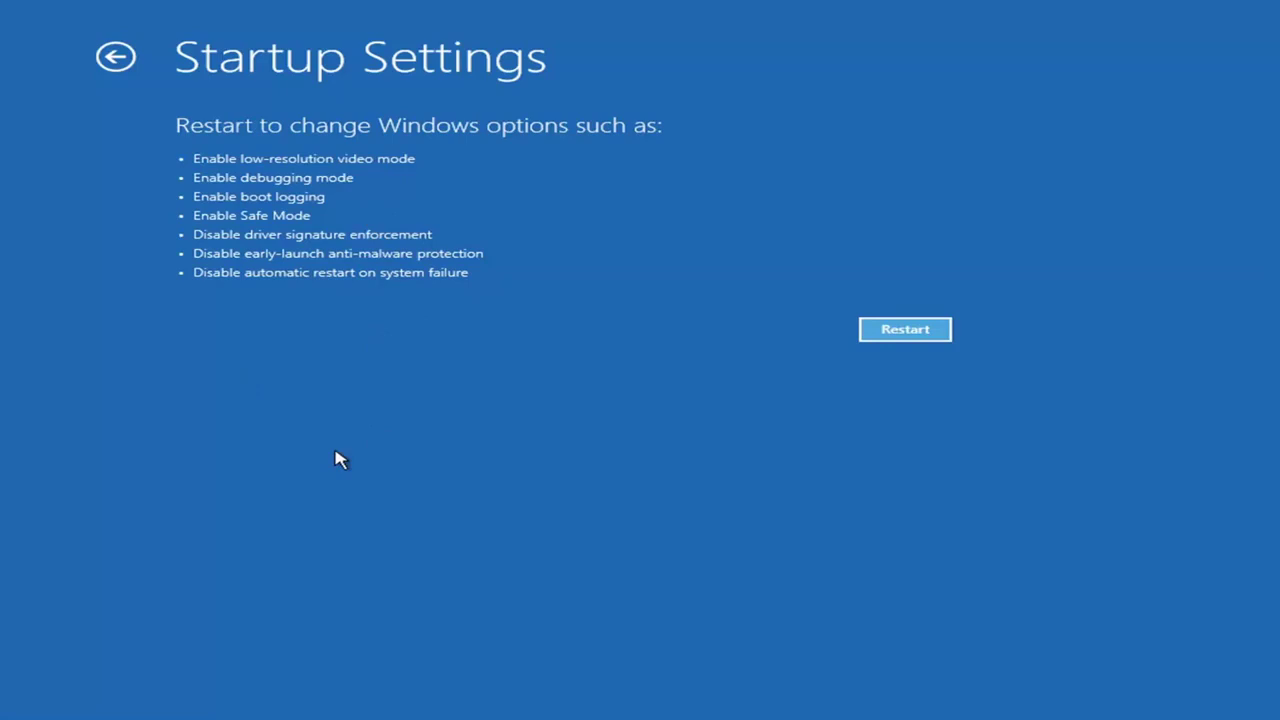
{"action": "left_click", "coordinate": [882, 338]}
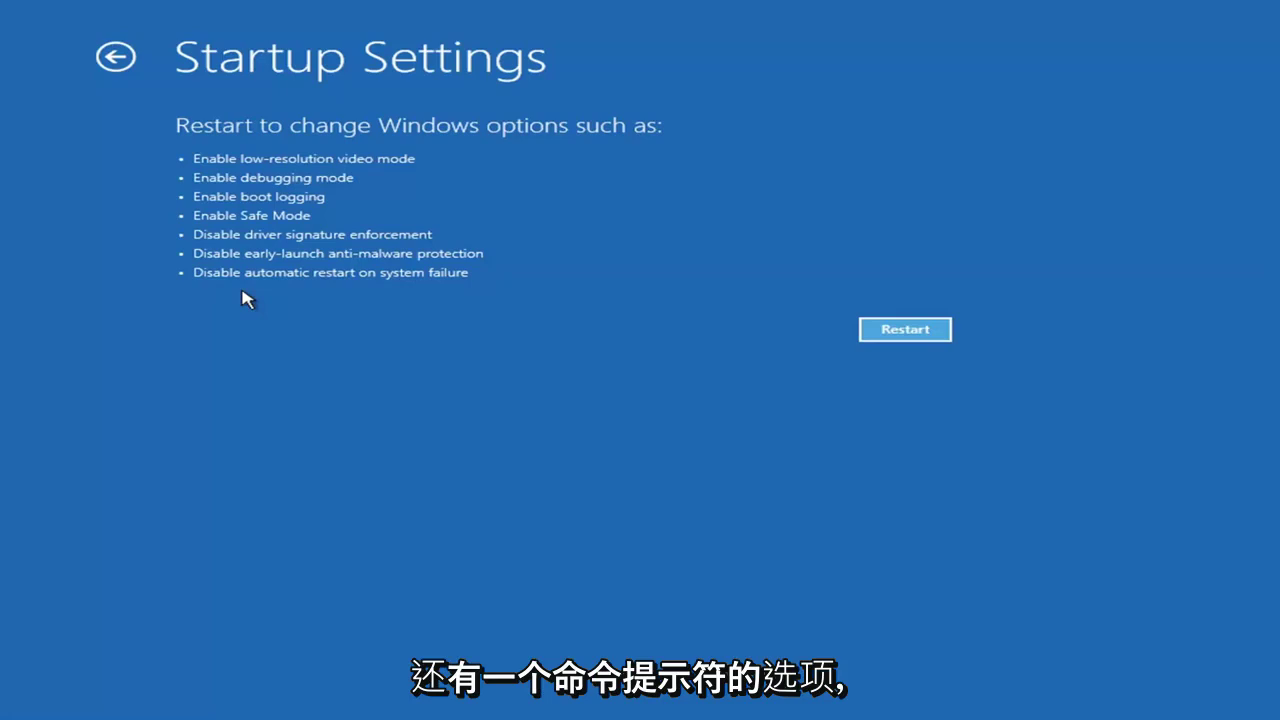
{"action": "left_click", "coordinate": [108, 57]}
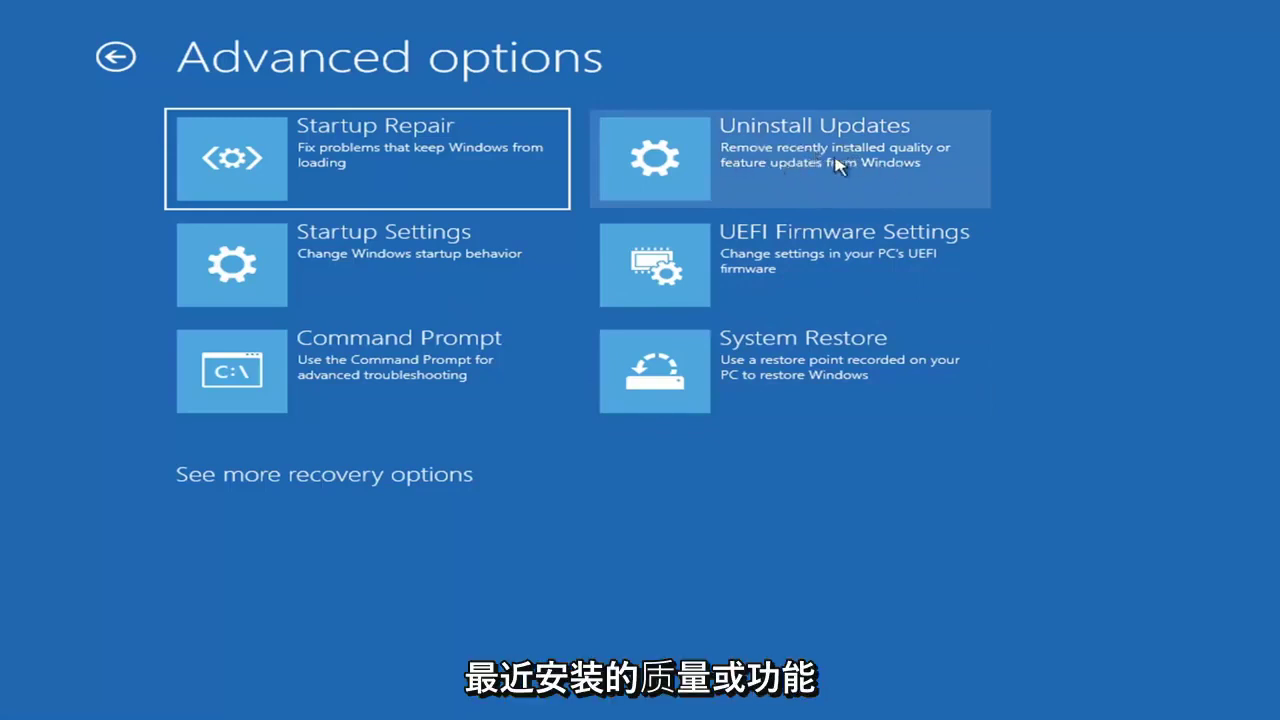
Step: Review the choices for uninstalling the latest quality or feature update, and return to the advanced options
{"action": "left_click", "coordinate": [746, 160]}
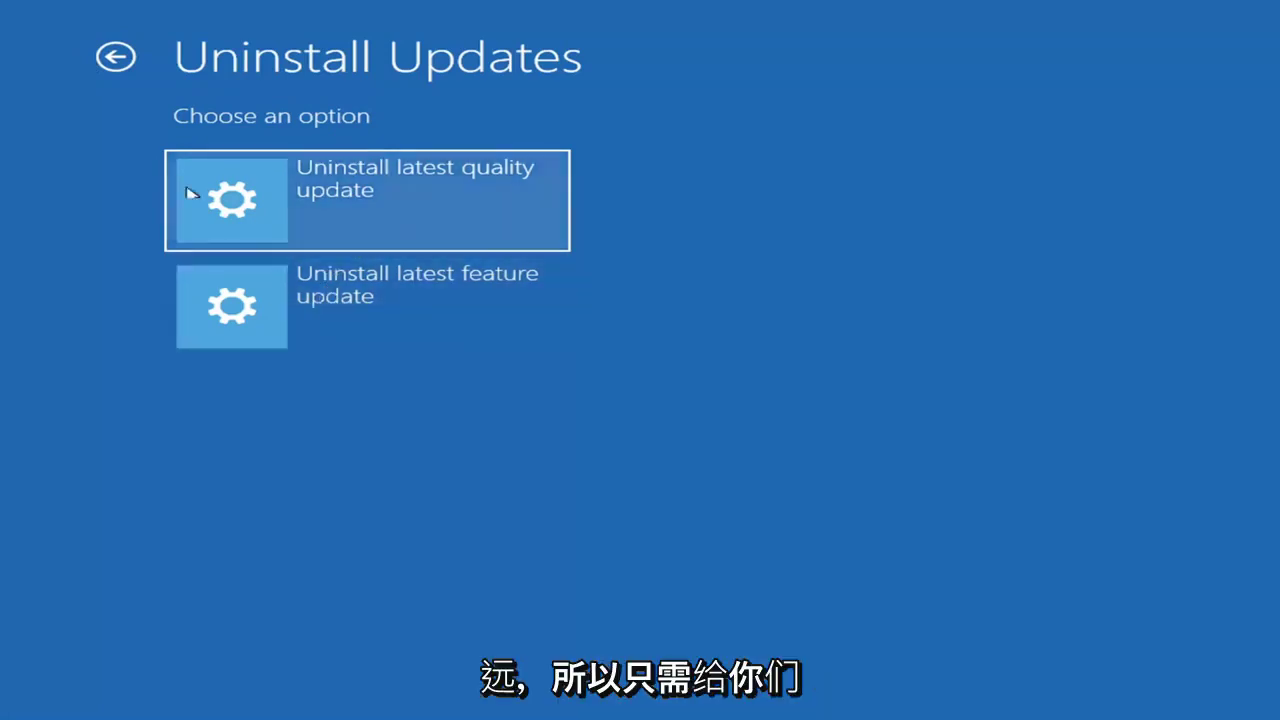
{"action": "left_click", "coordinate": [116, 58]}
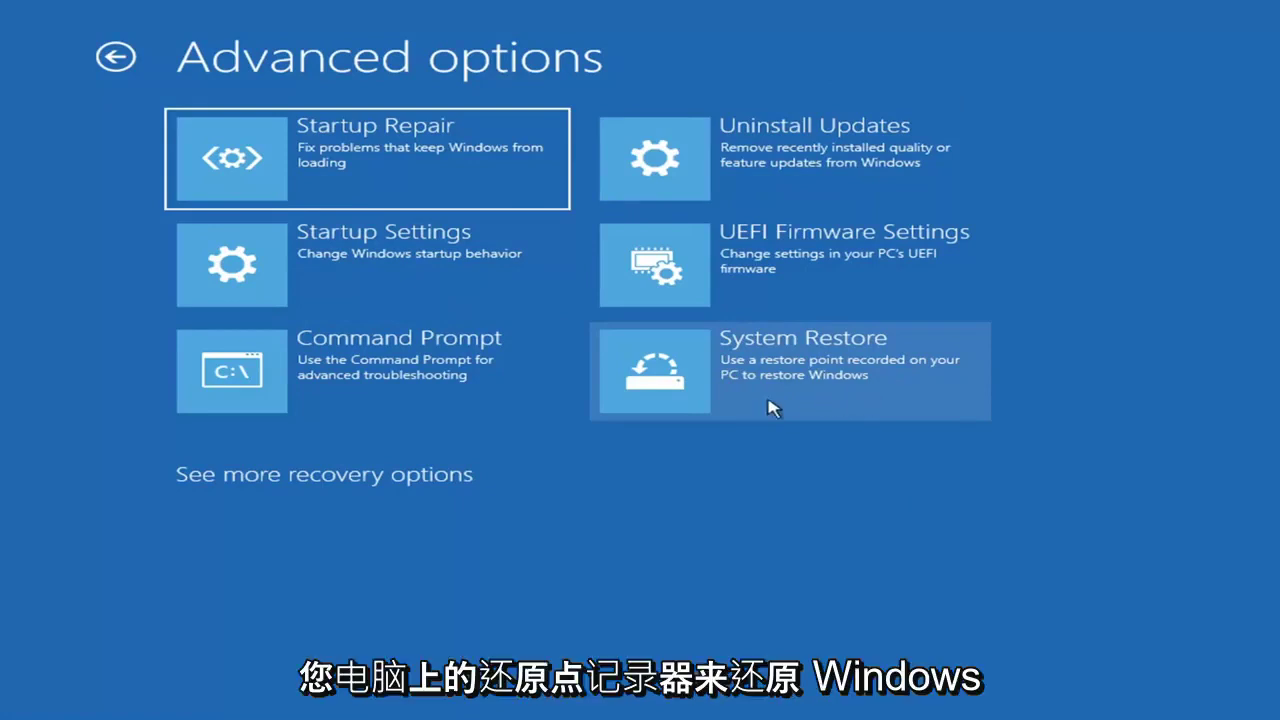
Step: Restore the system to the "Before Updates" restore point of 7/9/2021 12:37:05 PM and restart the PC
{"action": "left_click", "coordinate": [829, 389]}
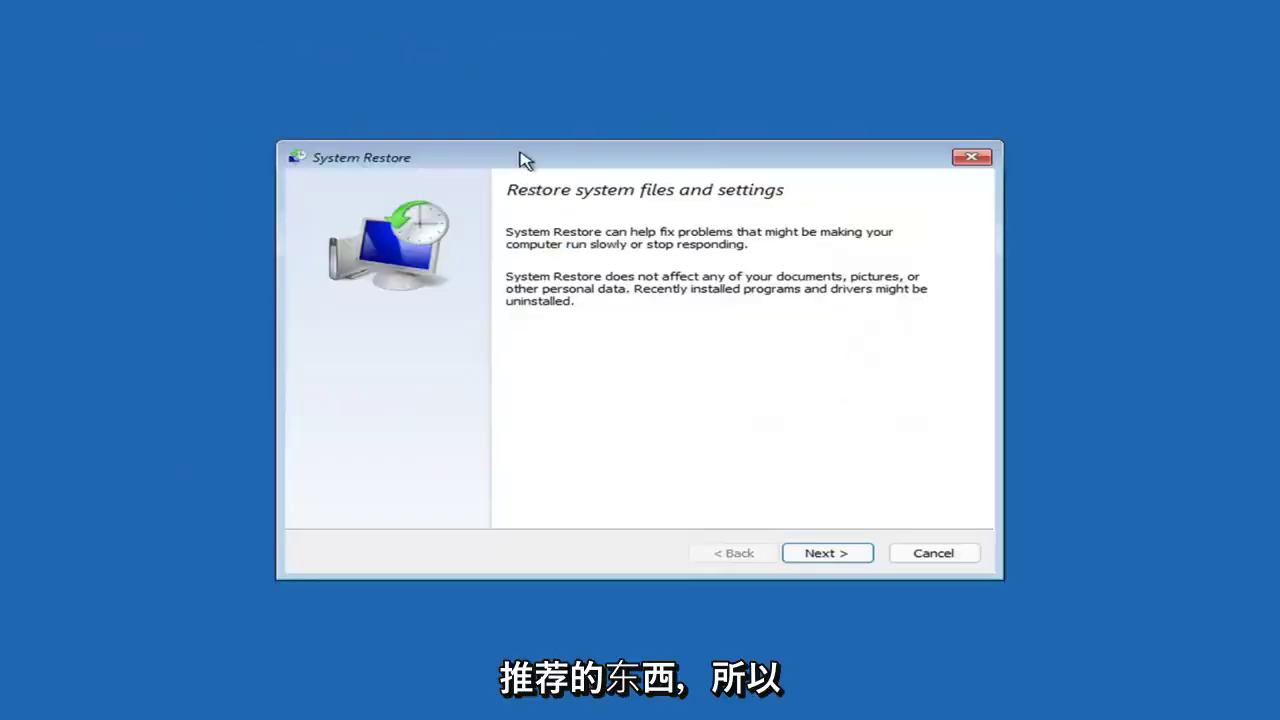
{"action": "left_click", "coordinate": [810, 551]}
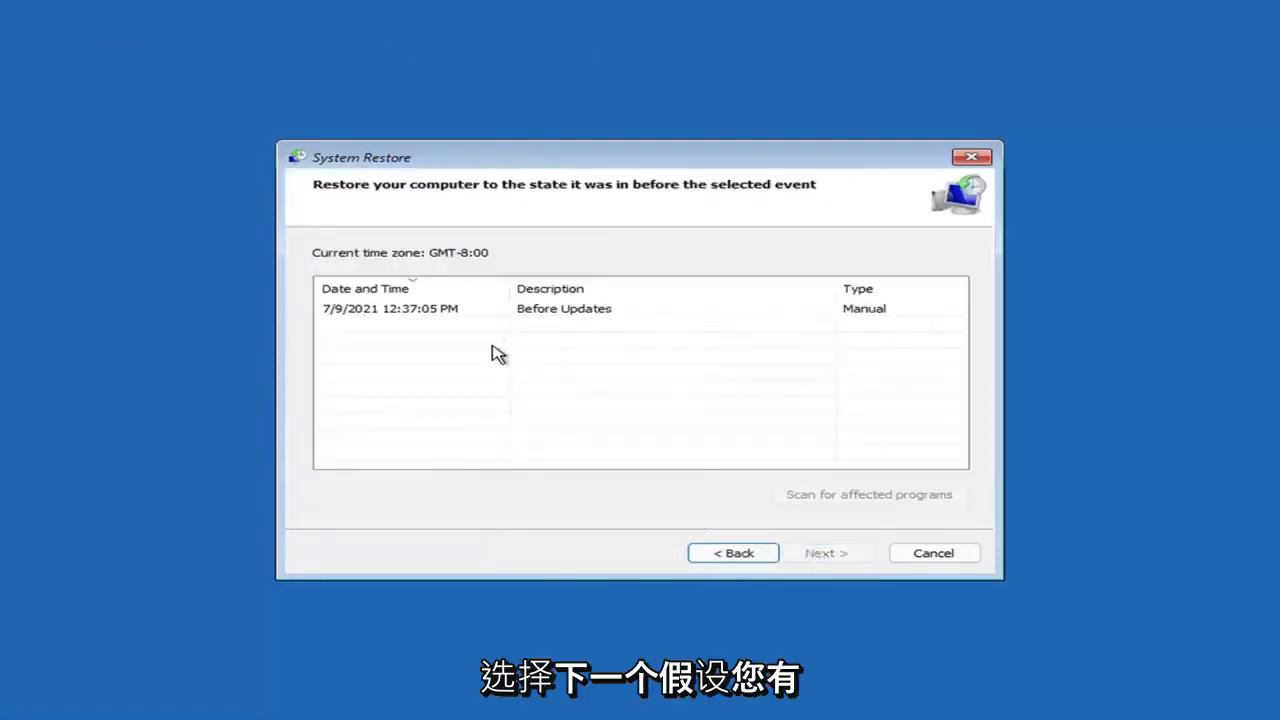
{"action": "left_click", "coordinate": [393, 312]}
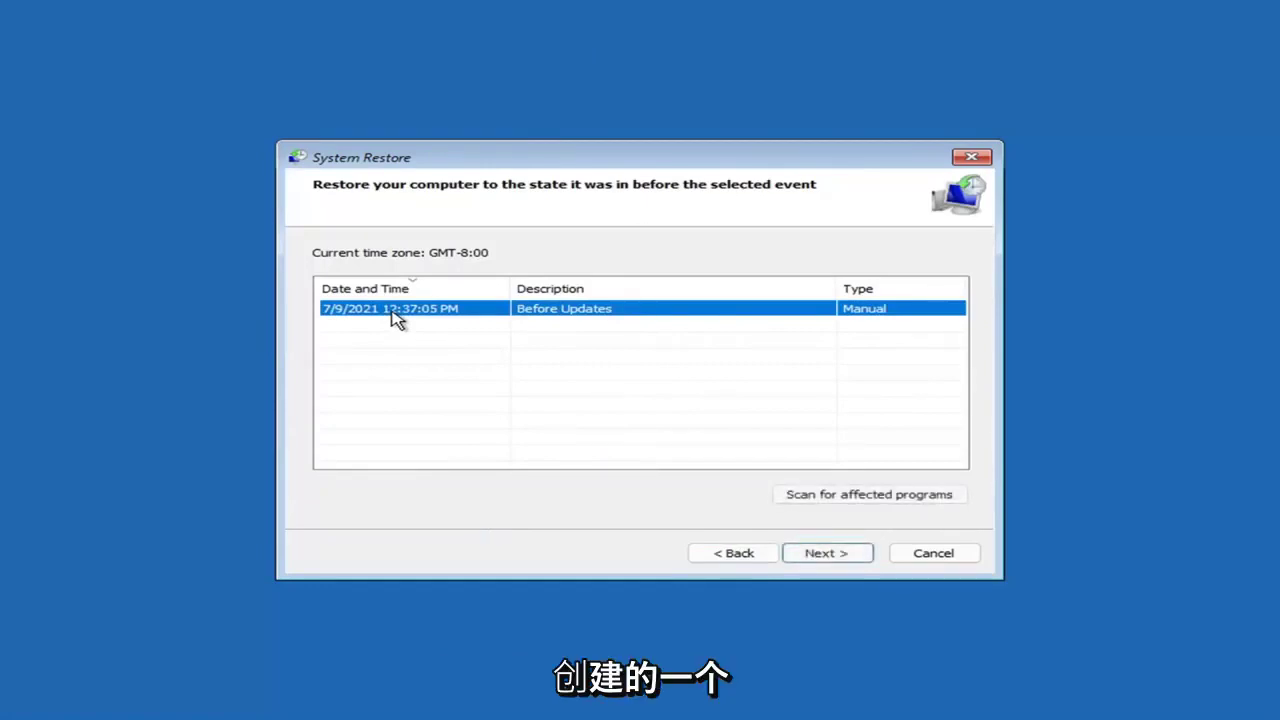
{"action": "left_click", "coordinate": [842, 556]}
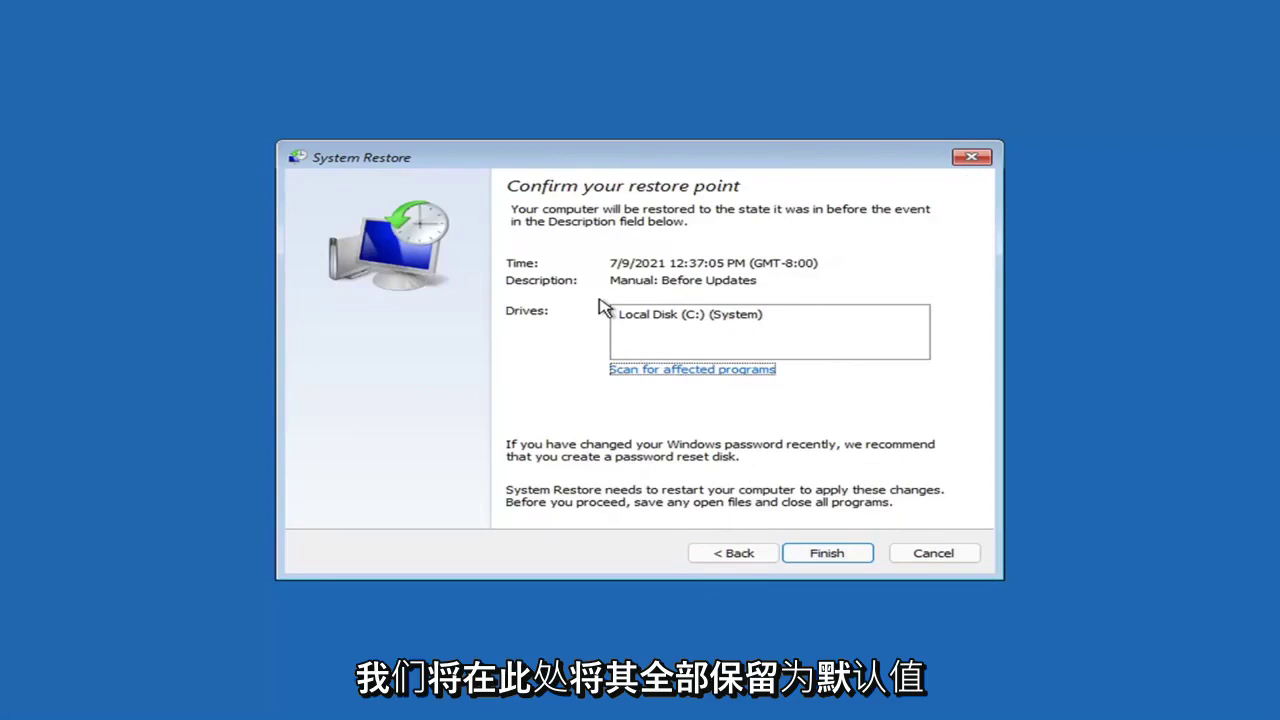
{"action": "left_click", "coordinate": [828, 553]}
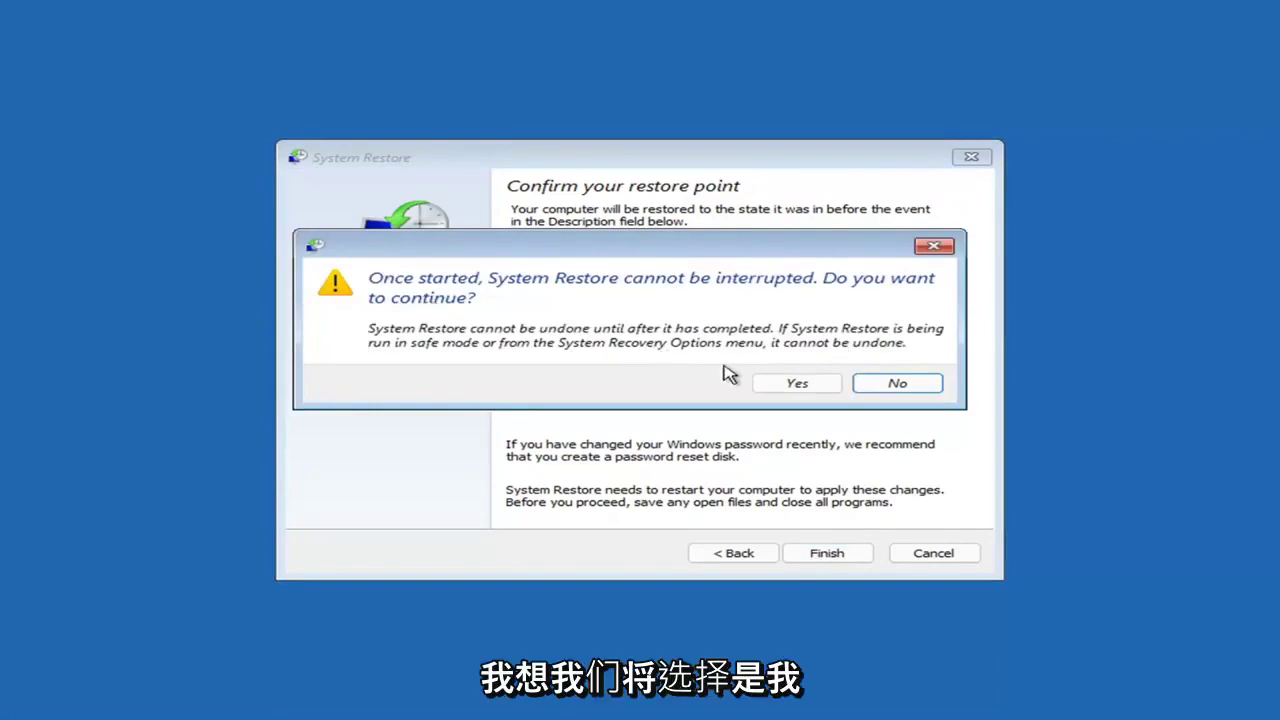
{"action": "left_click", "coordinate": [804, 390]}
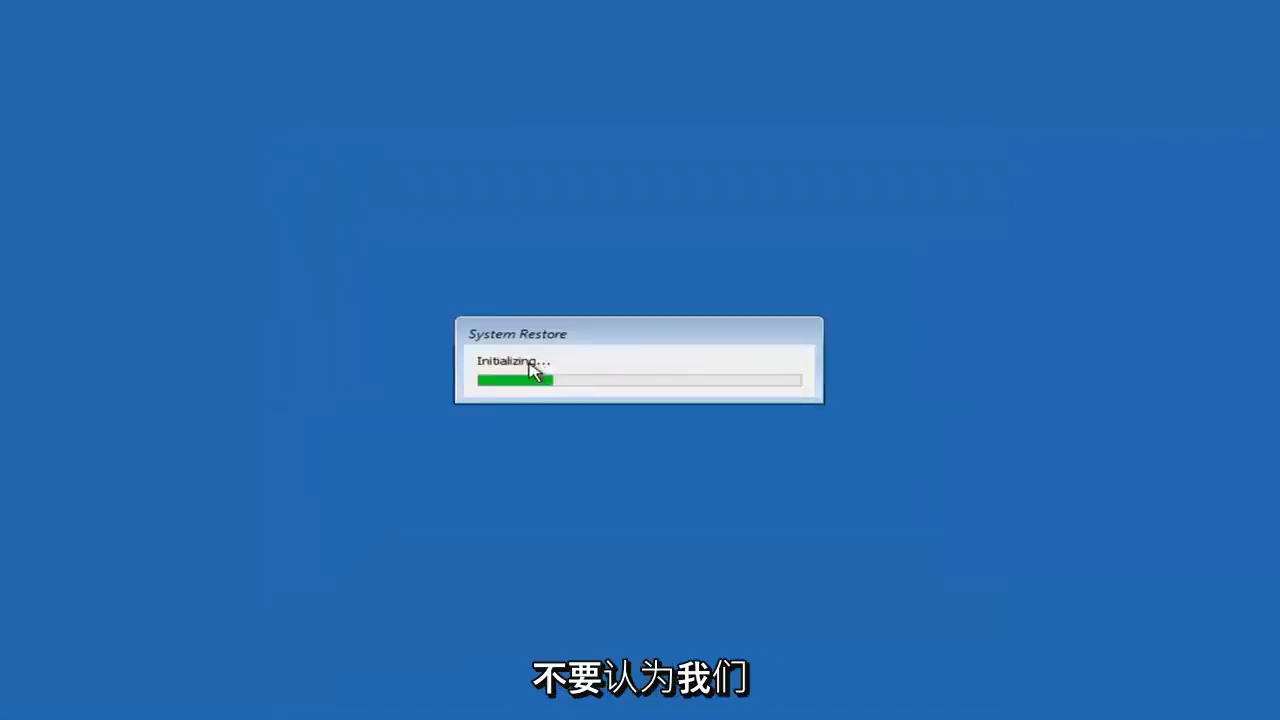
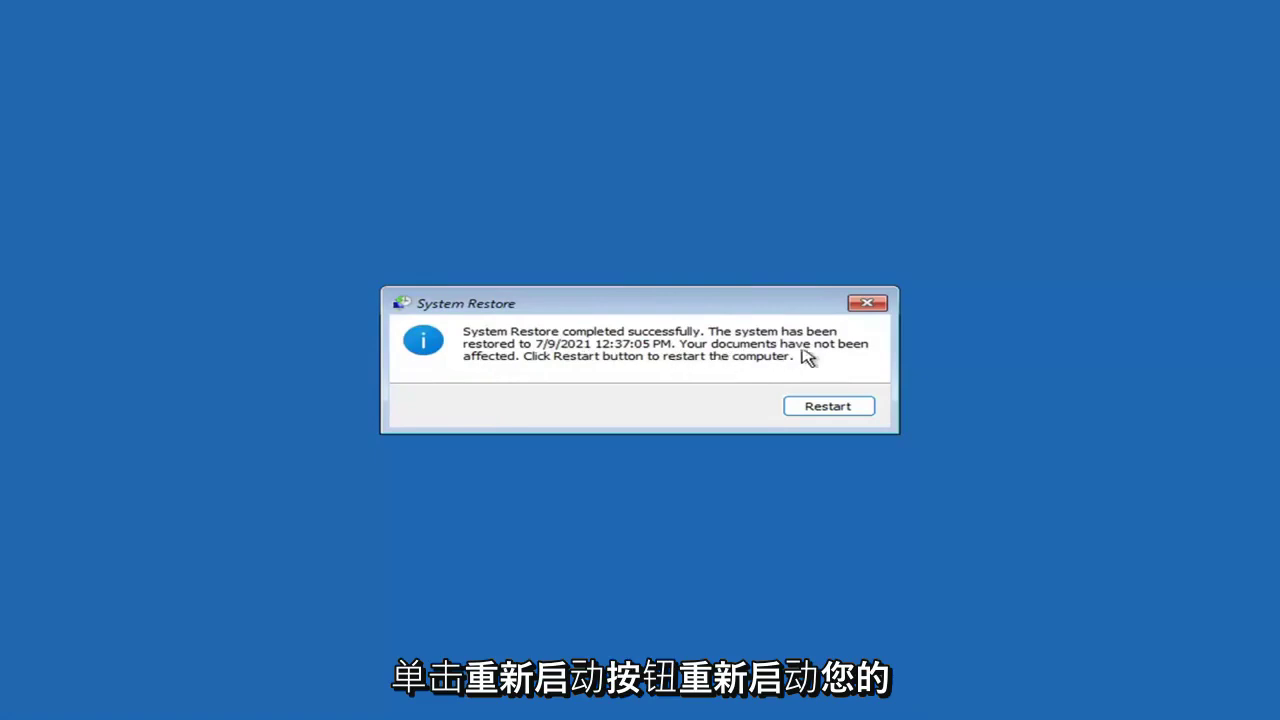
{"action": "left_click", "coordinate": [819, 408]}
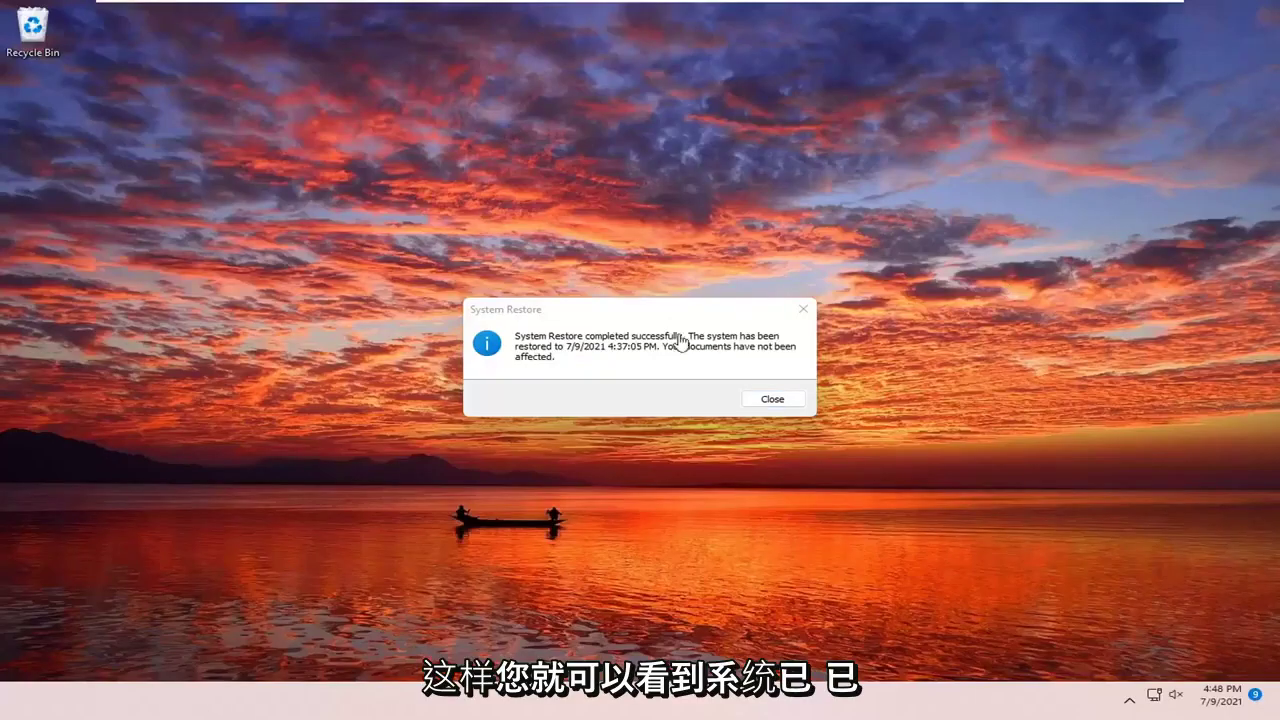
{"action": "left_click", "coordinate": [803, 309]}
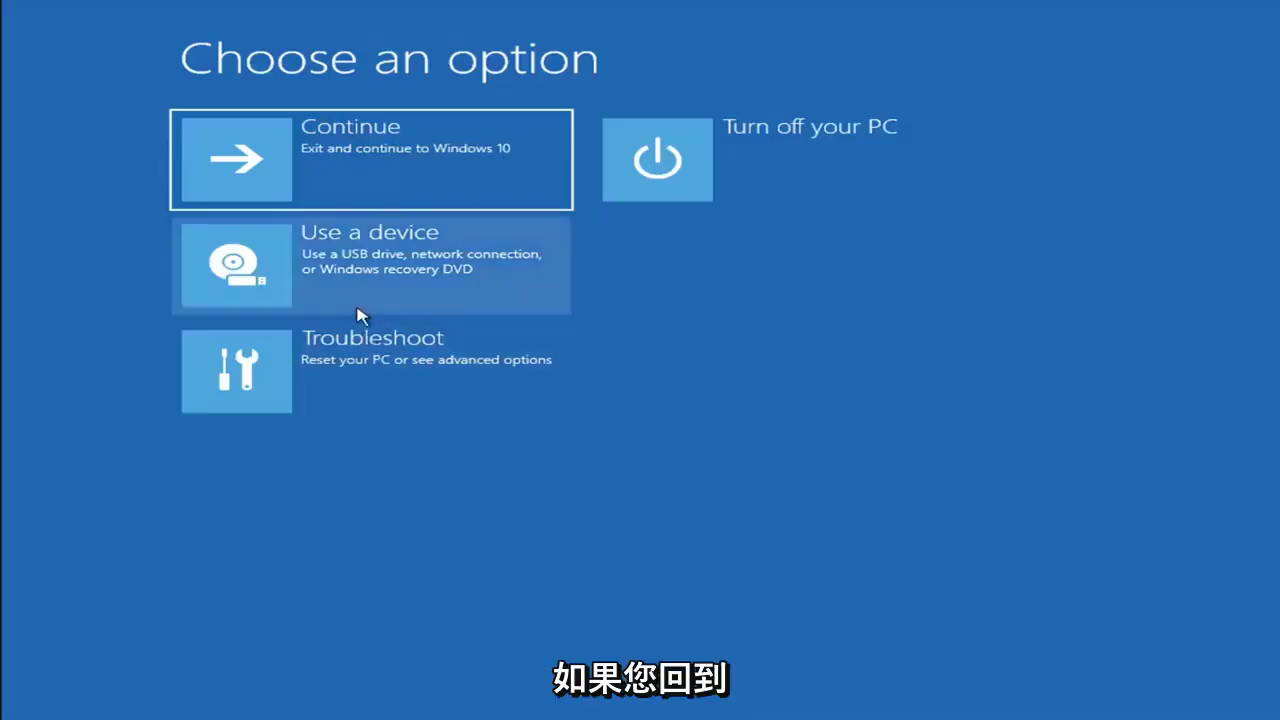
Step: Review the Reset this PC choices for keeping or removing files, and return to the main recovery options
{"action": "left_click", "coordinate": [378, 382]}
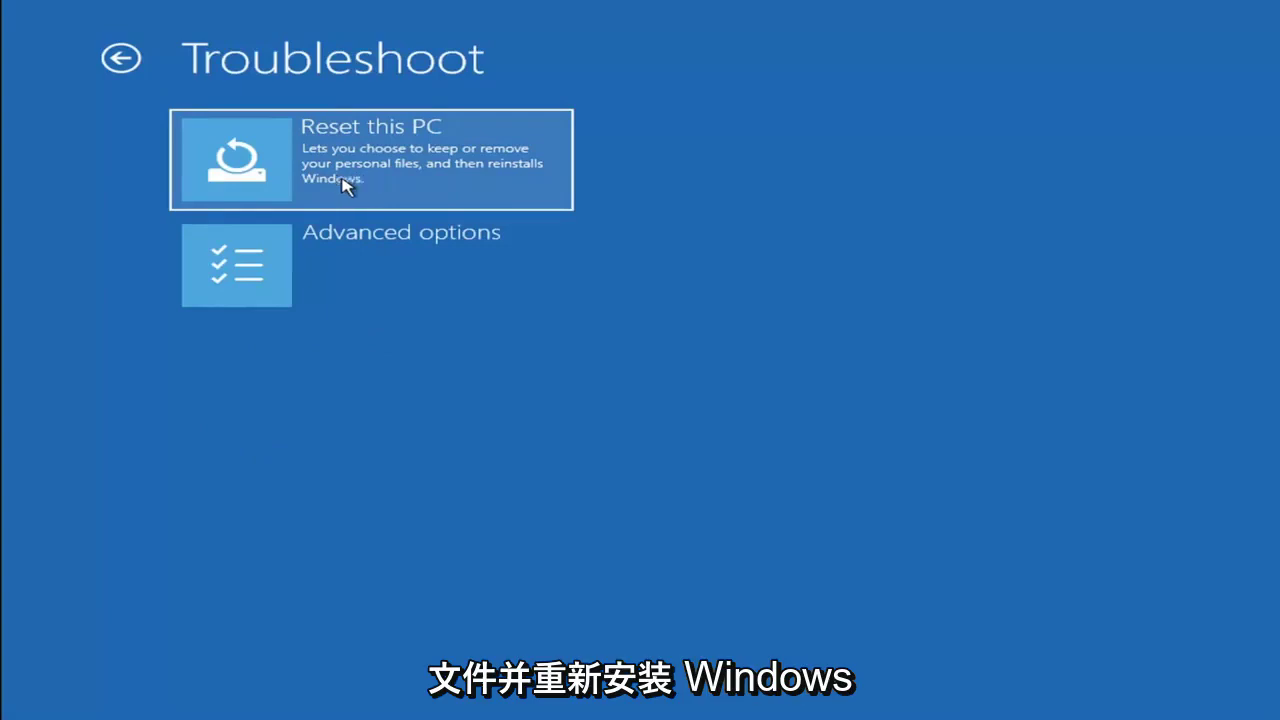
{"action": "left_click", "coordinate": [421, 180]}
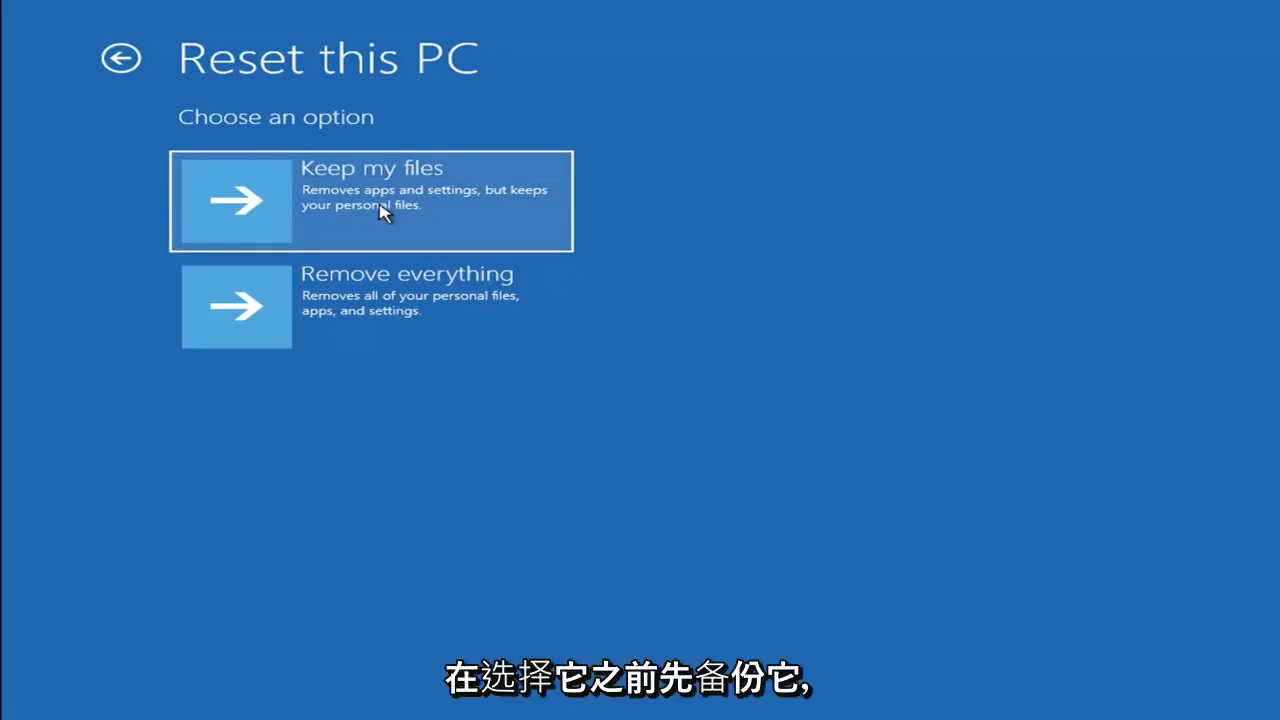
{"action": "left_click", "coordinate": [129, 60]}
{"action": "left_click", "coordinate": [131, 60]}
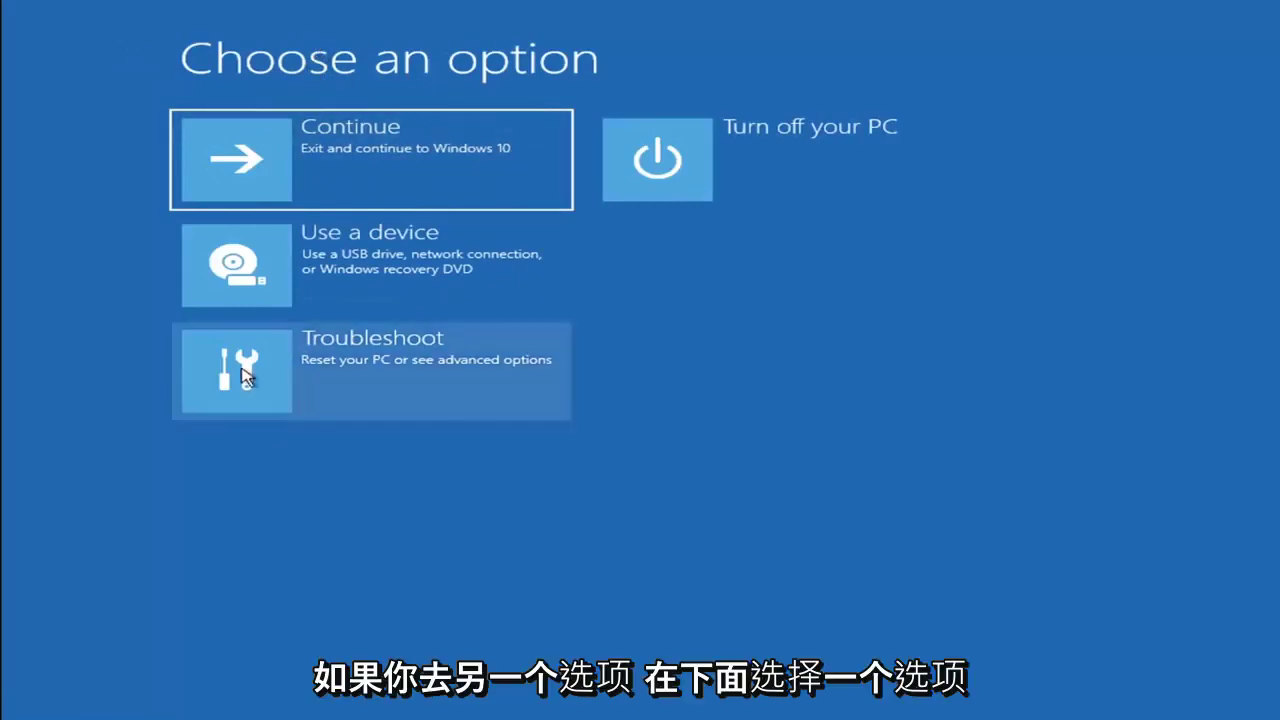
Step: Open the recovery Command Prompt, switch to drive C: and list its contents with dir
{"action": "left_click", "coordinate": [389, 380]}
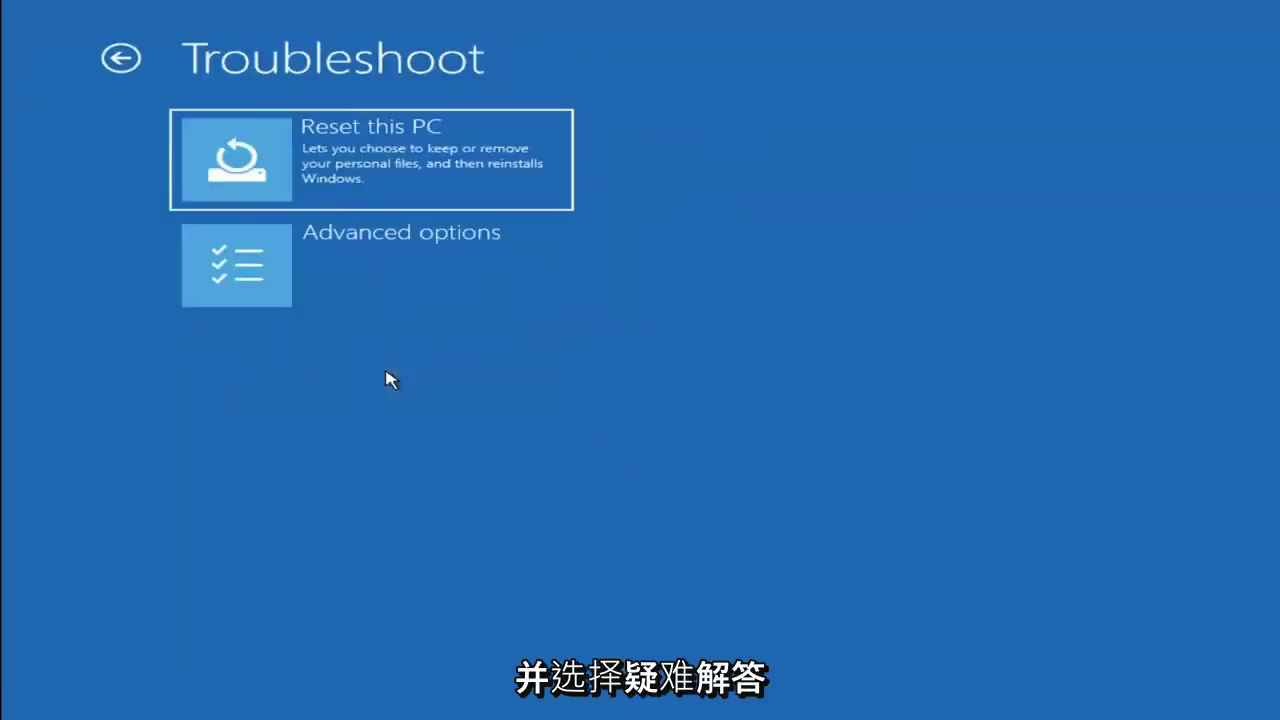
{"action": "left_click", "coordinate": [383, 277]}
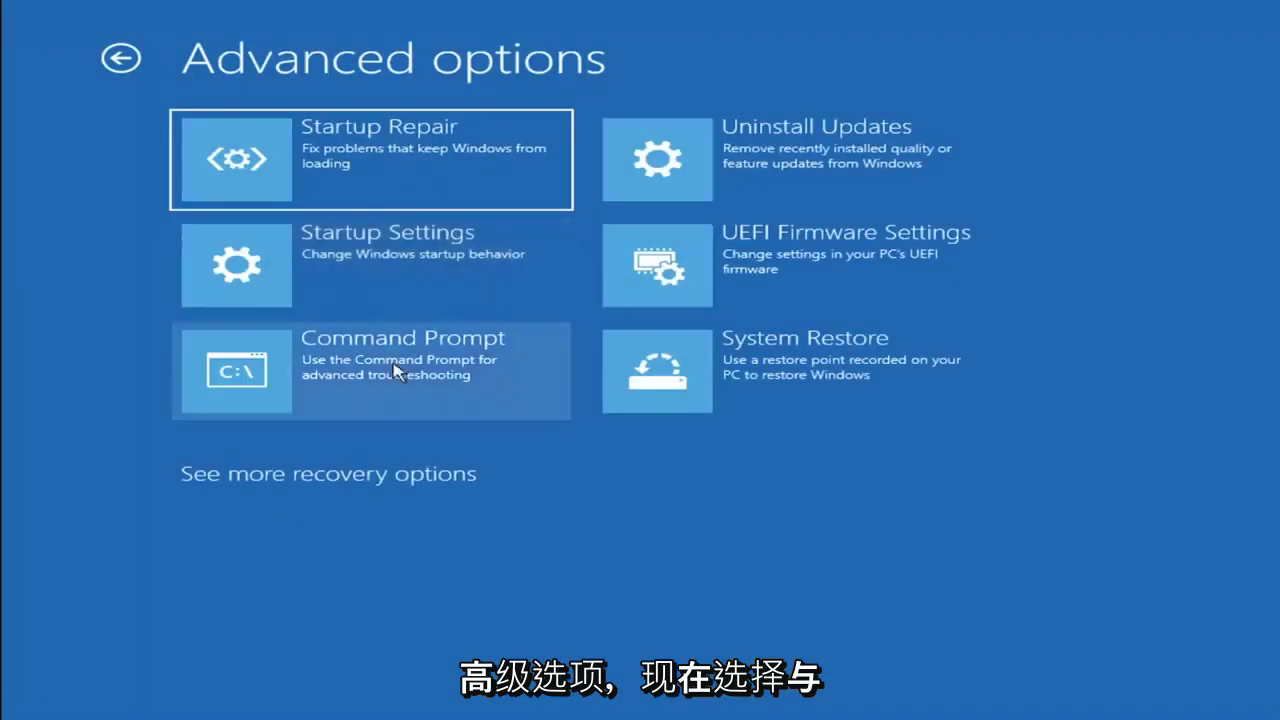
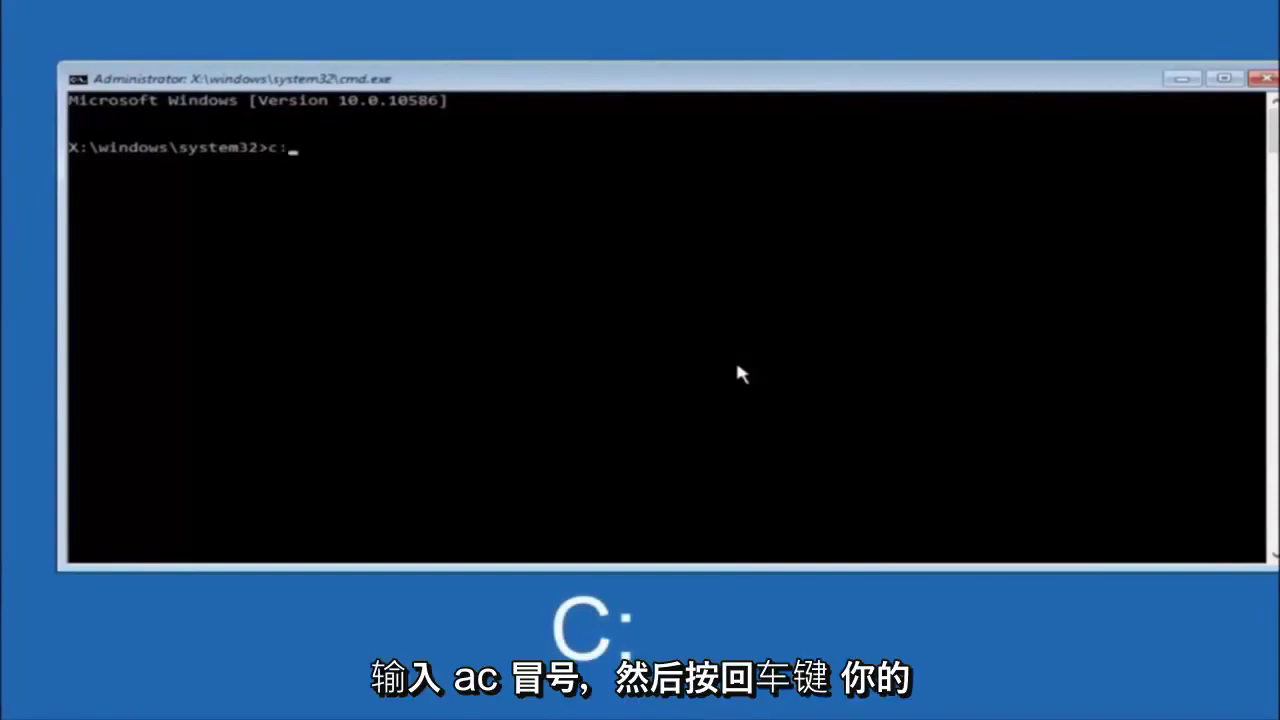
{"action": "key", "text": "Return"}
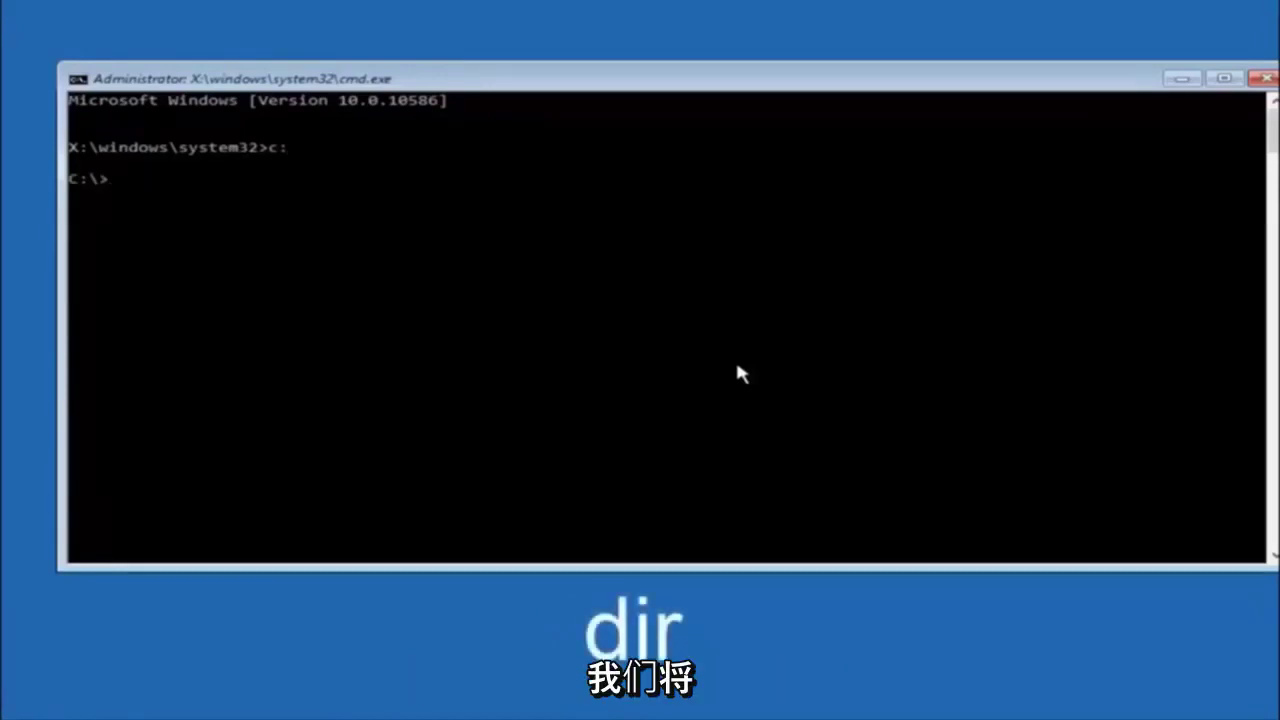
{"action": "type", "text": "dir"}
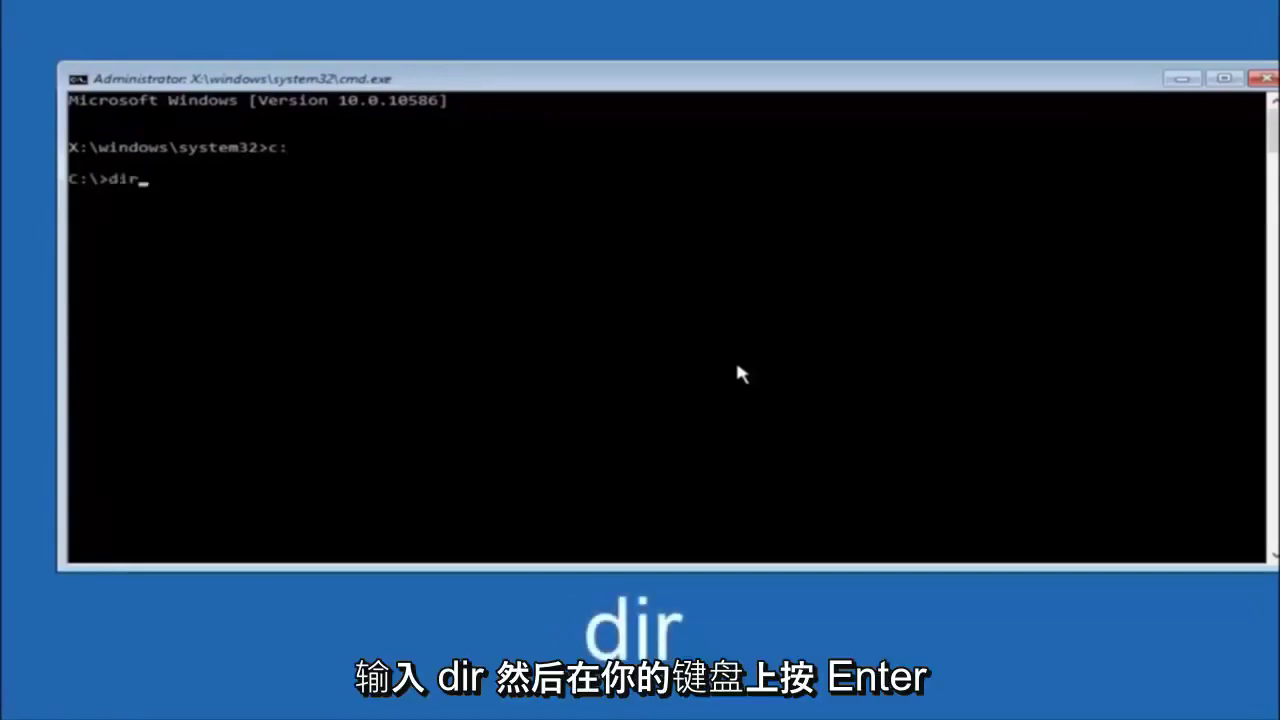
{"action": "key", "text": "Return"}
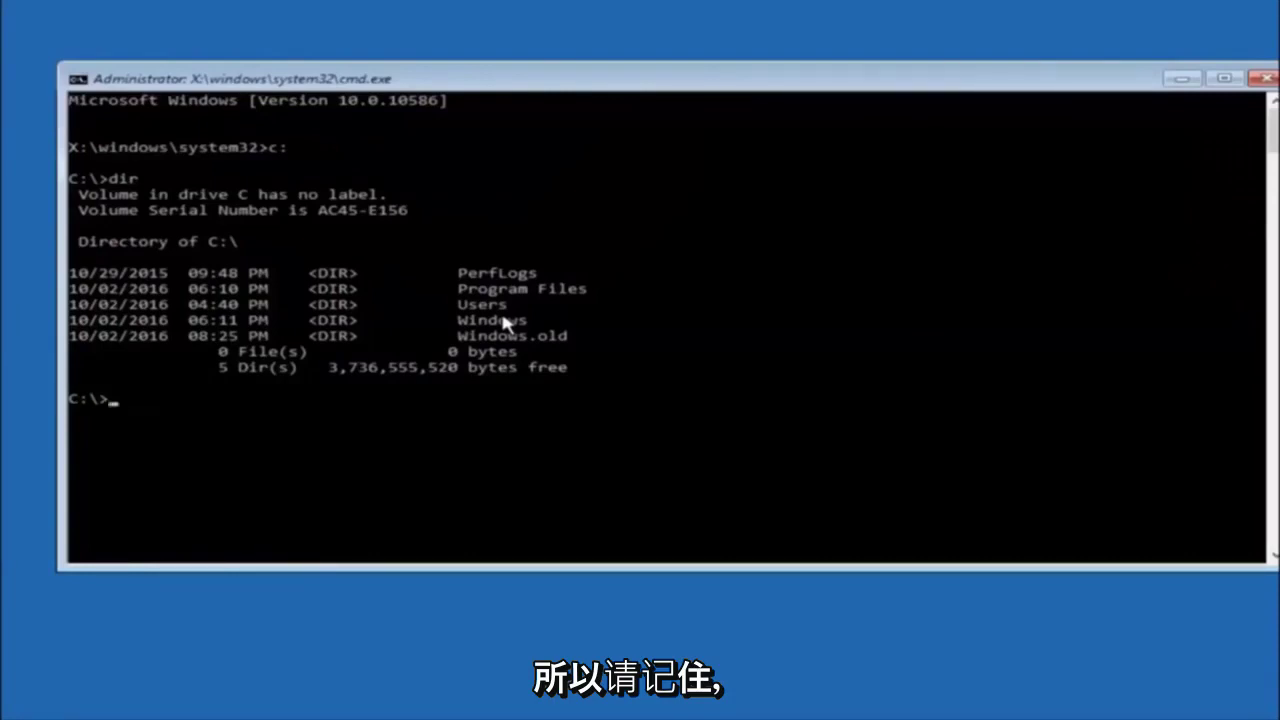
Step: Create a folder named backup in \windows\system32\config and copy all files (*.*) from config into it
{"action": "type", "text": "cd \\windows\\system32\\config"}
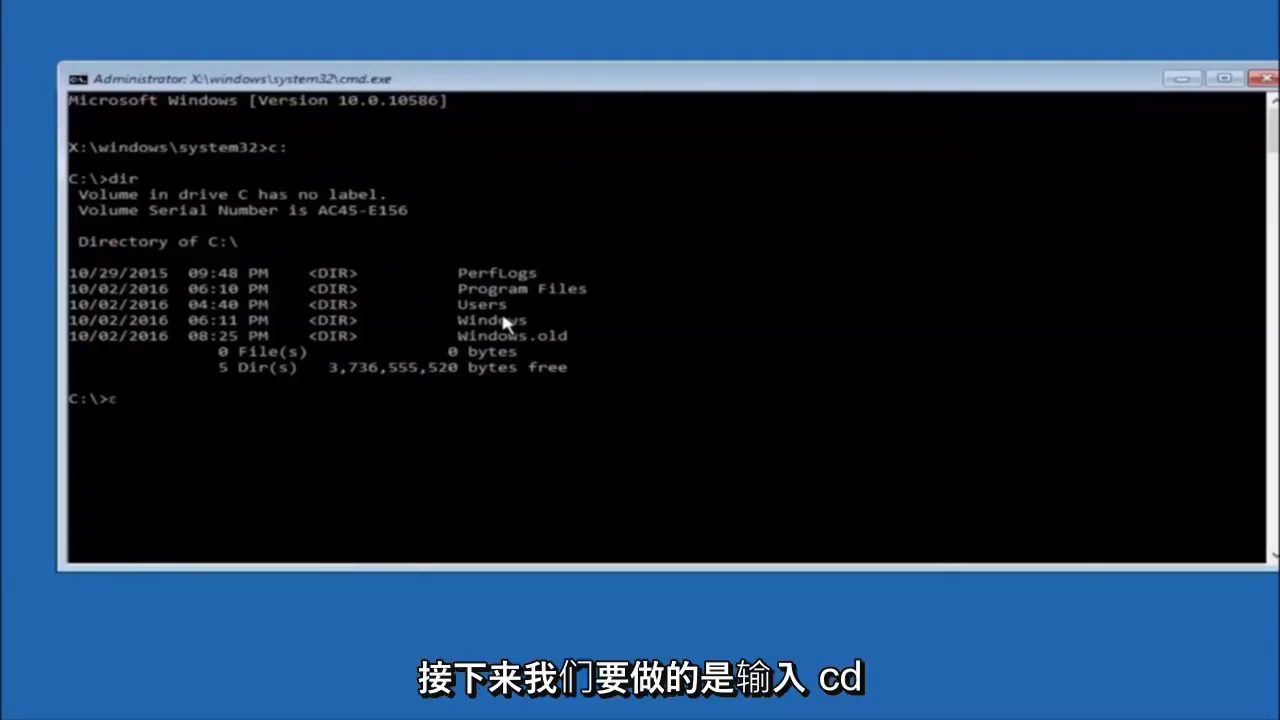
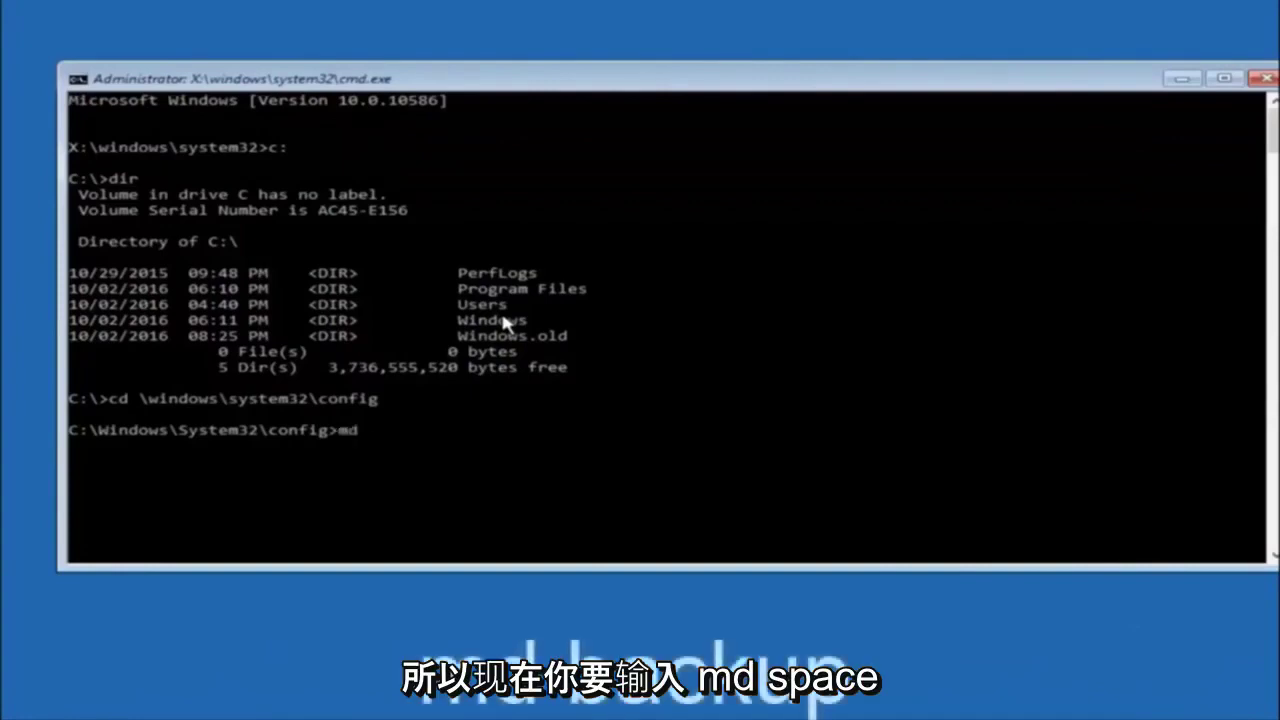
{"action": "type", "text": "backup"}
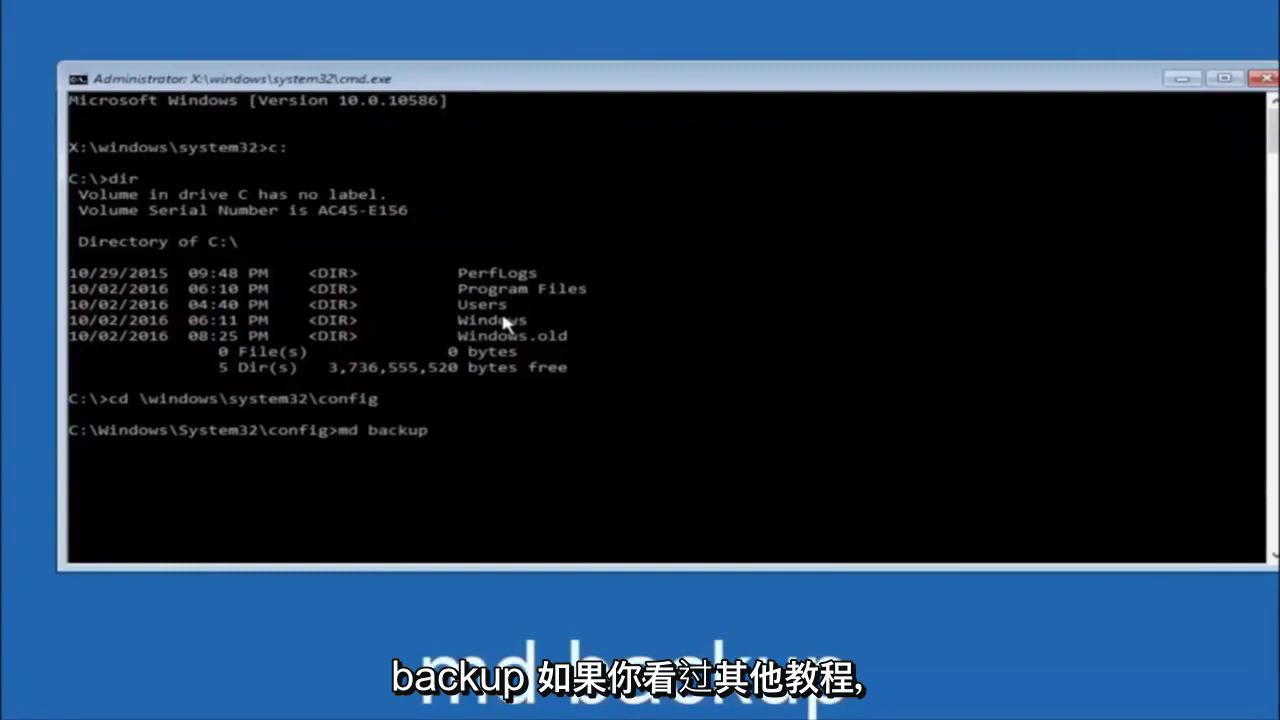
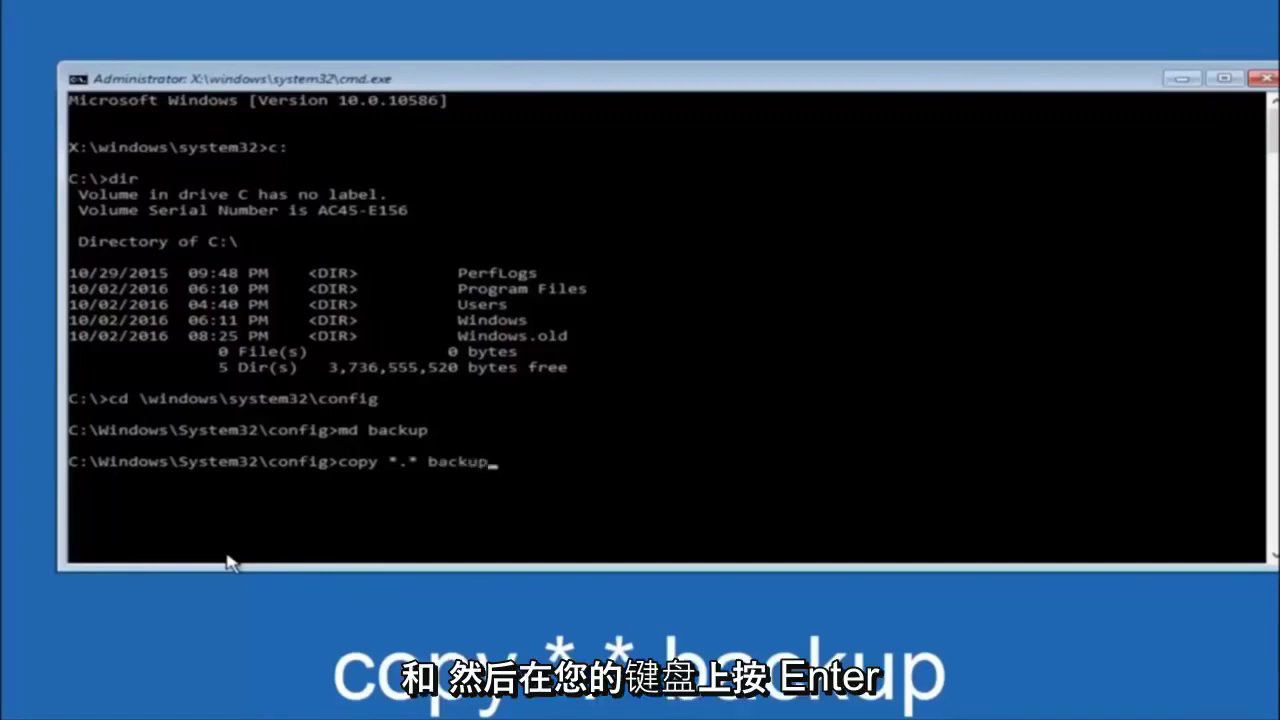
{"action": "key", "text": "Return"}
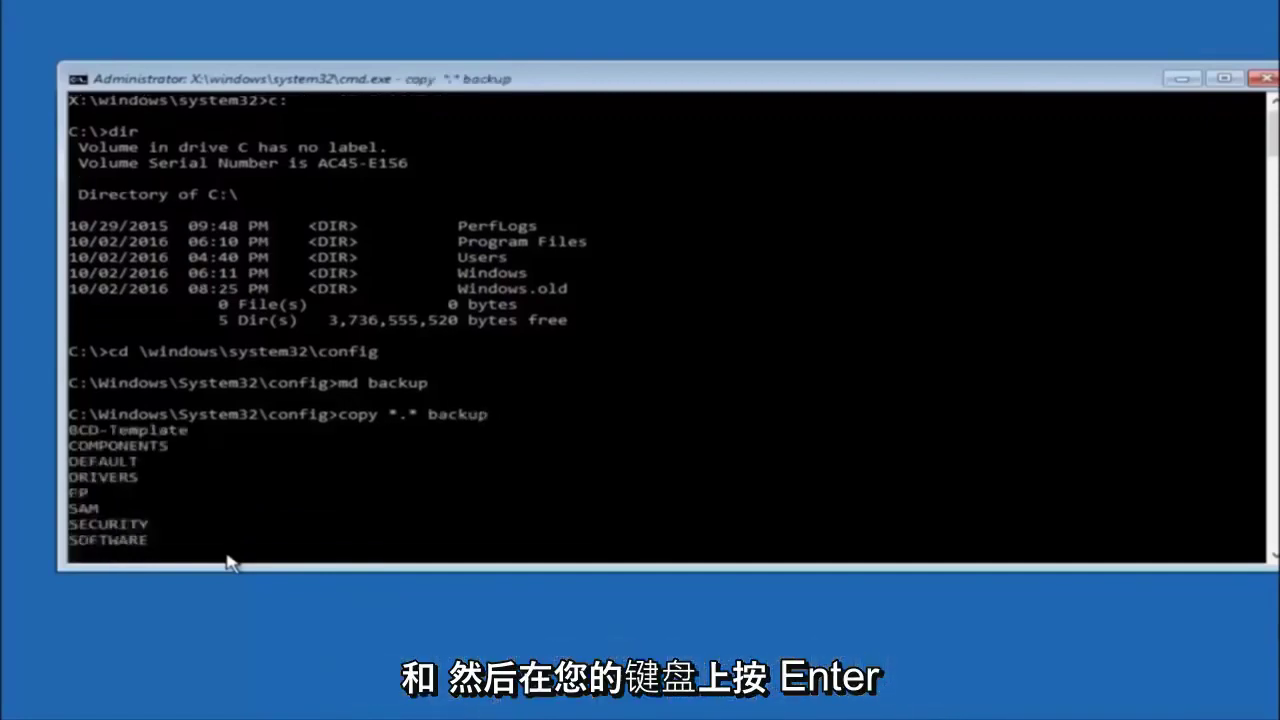
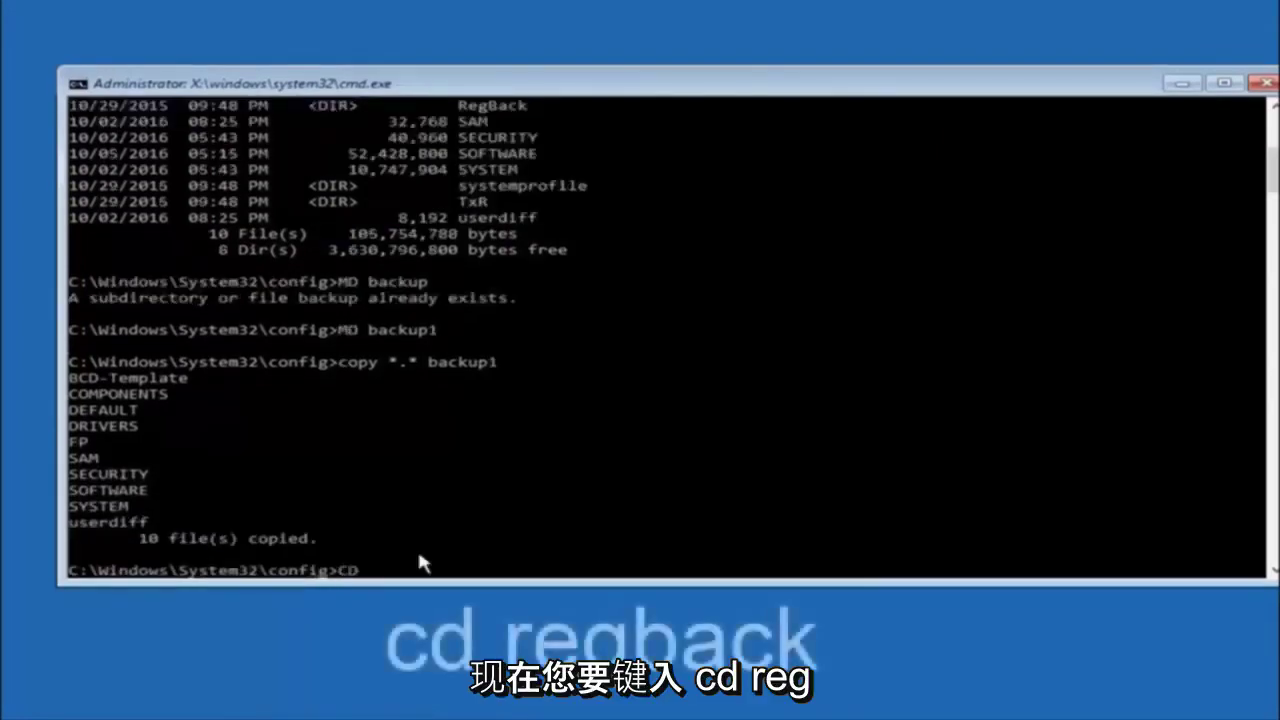
Step: Change from the config directory into its regback subfolder and list the folder's contents with dir
{"action": "type", "text": "reg"}
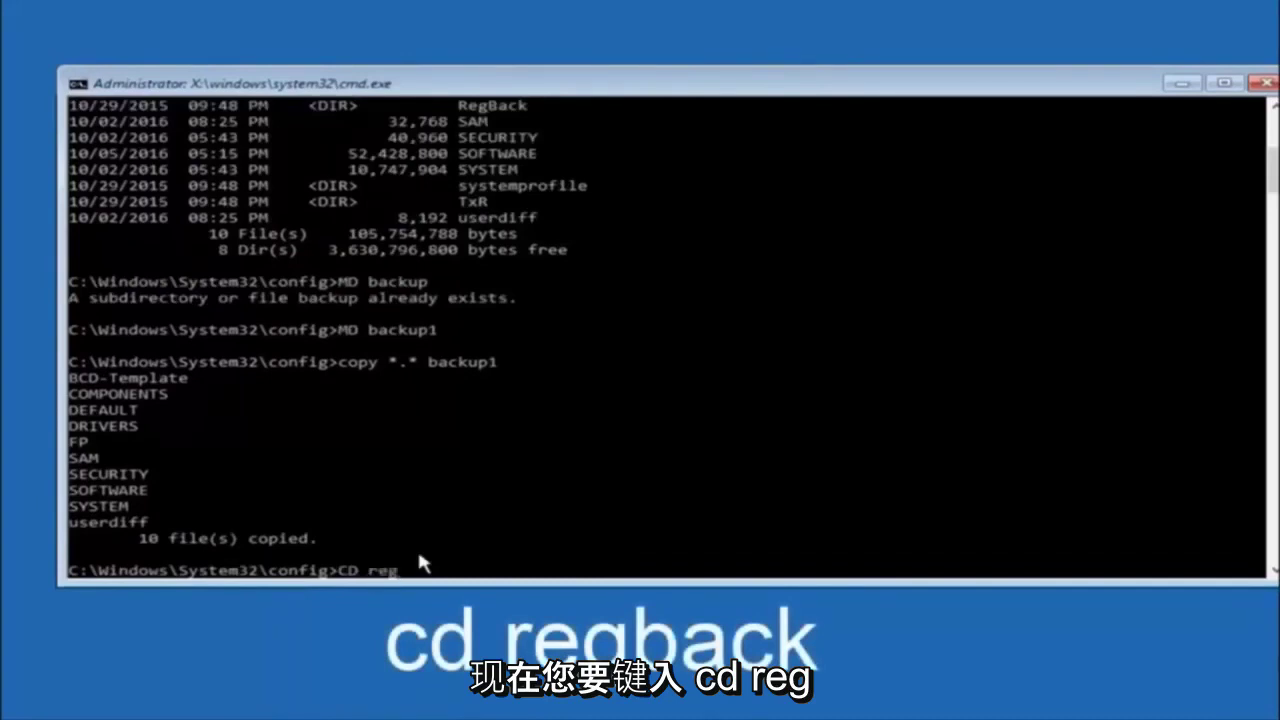
{"action": "type", "text": "back"}
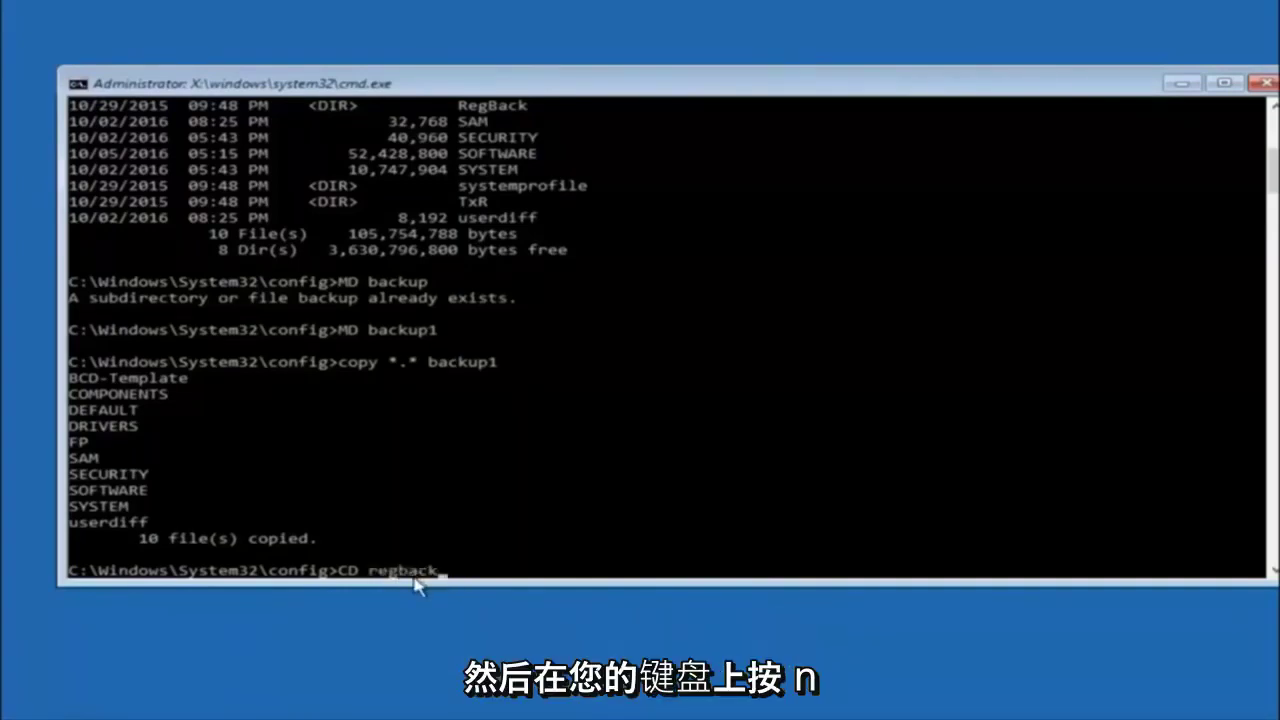
{"action": "key", "text": "Return"}
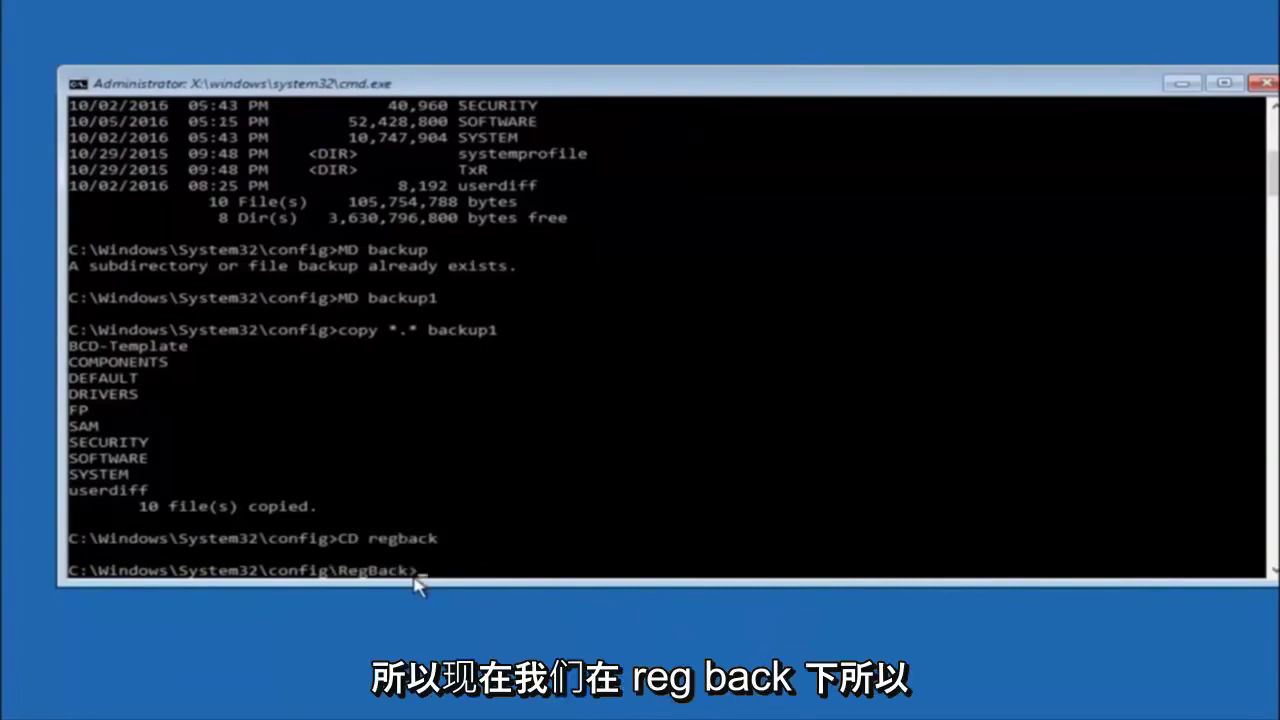
{"action": "type", "text": "dir"}
{"action": "key", "text": "Return"}
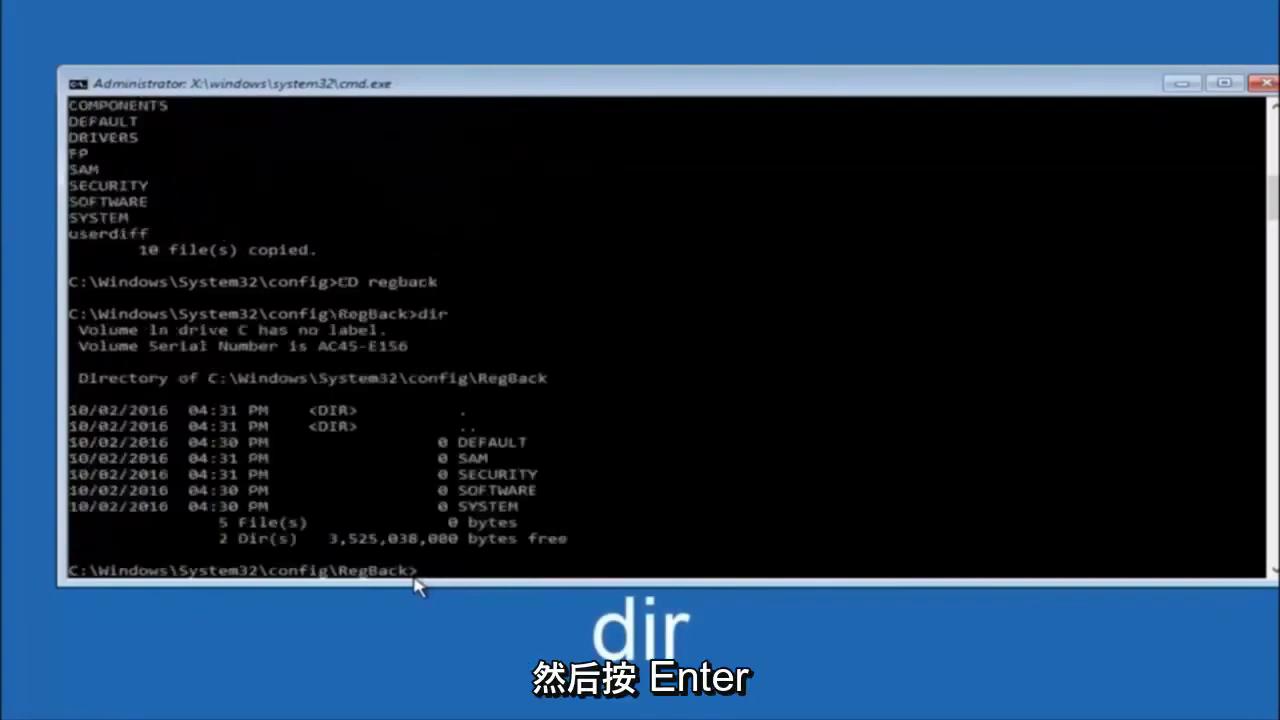
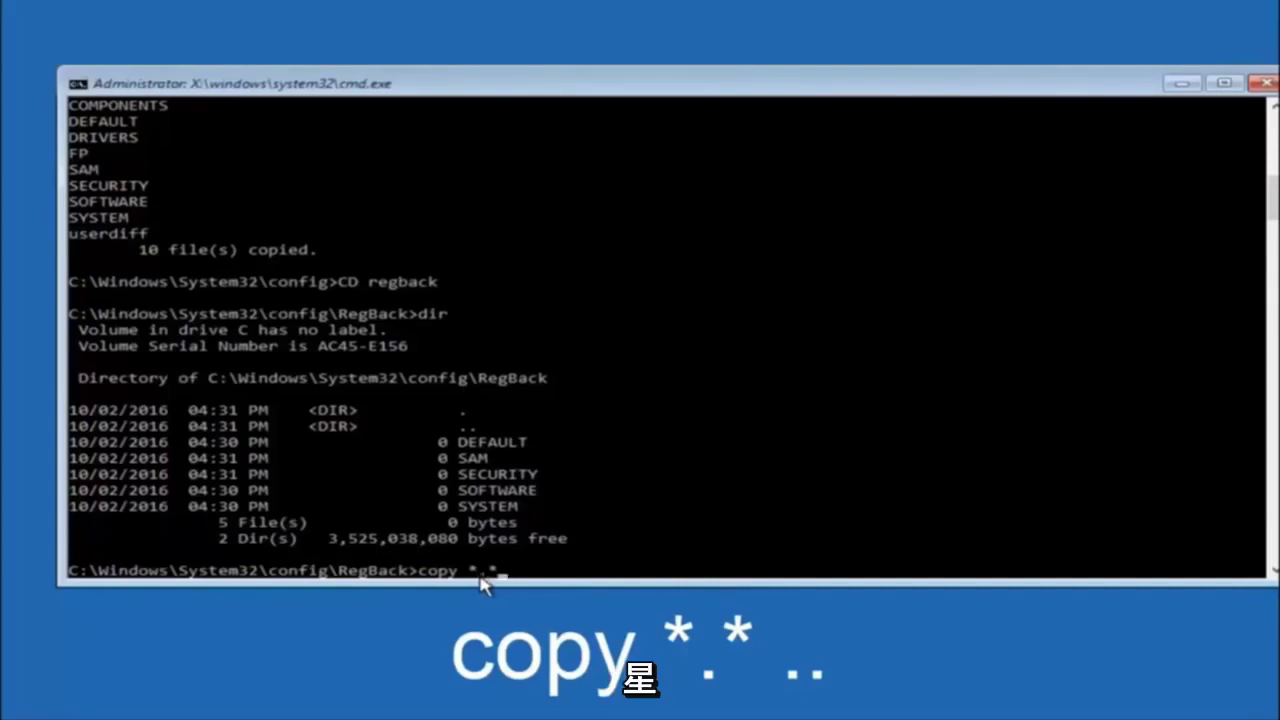
Step: Copy all files (*.*) from RegBack to the parent config folder (..), answering A to overwrite all existing files
{"action": "type", "text": ".."}
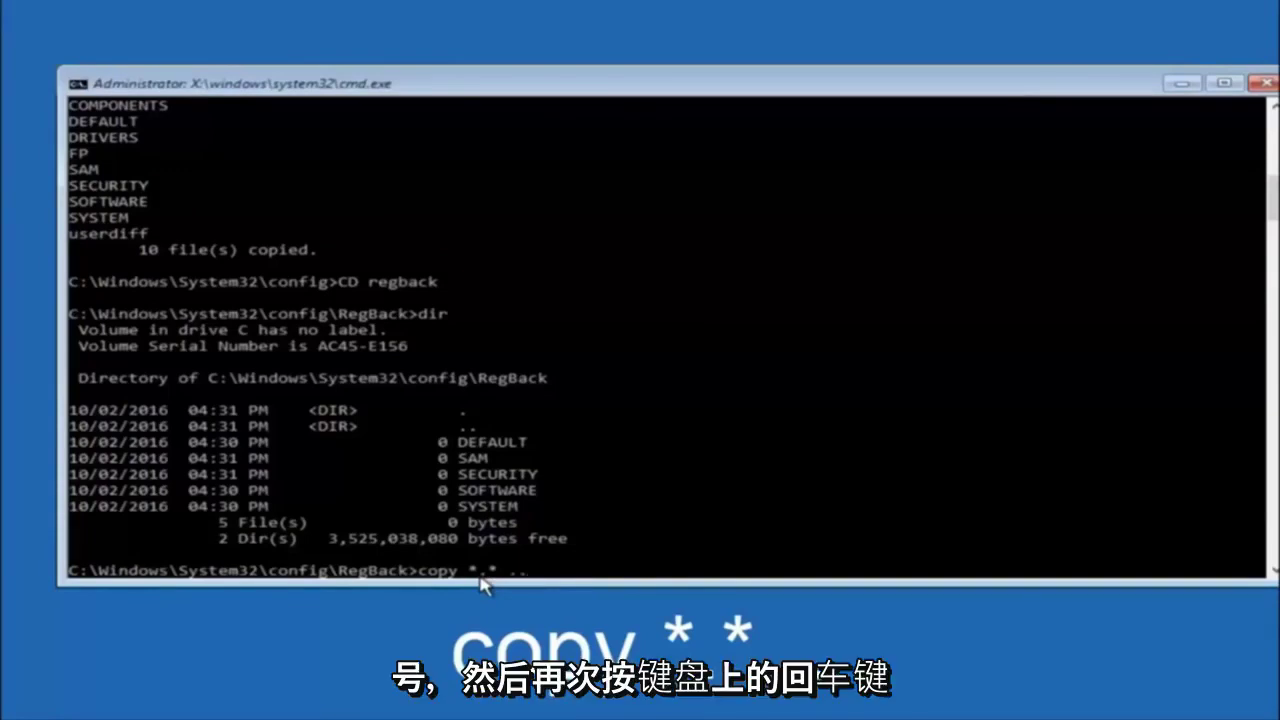
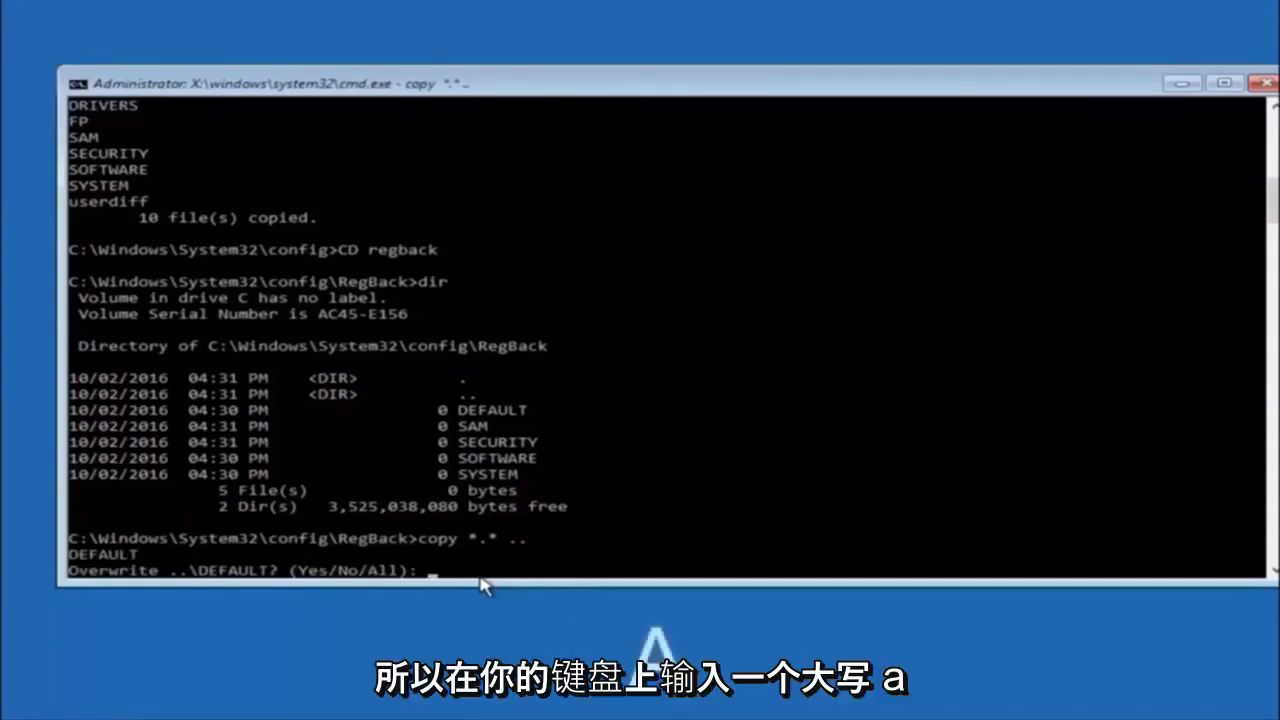
{"action": "type", "text": "A"}
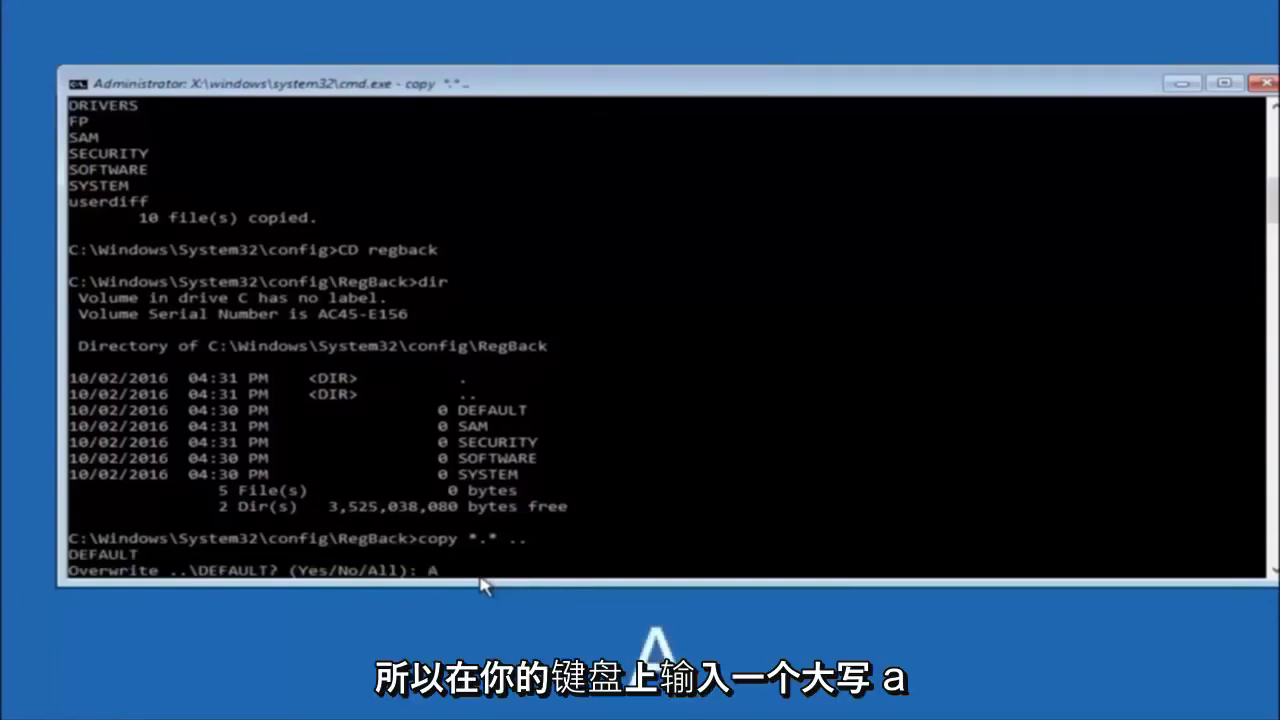
{"action": "key", "text": "Return"}
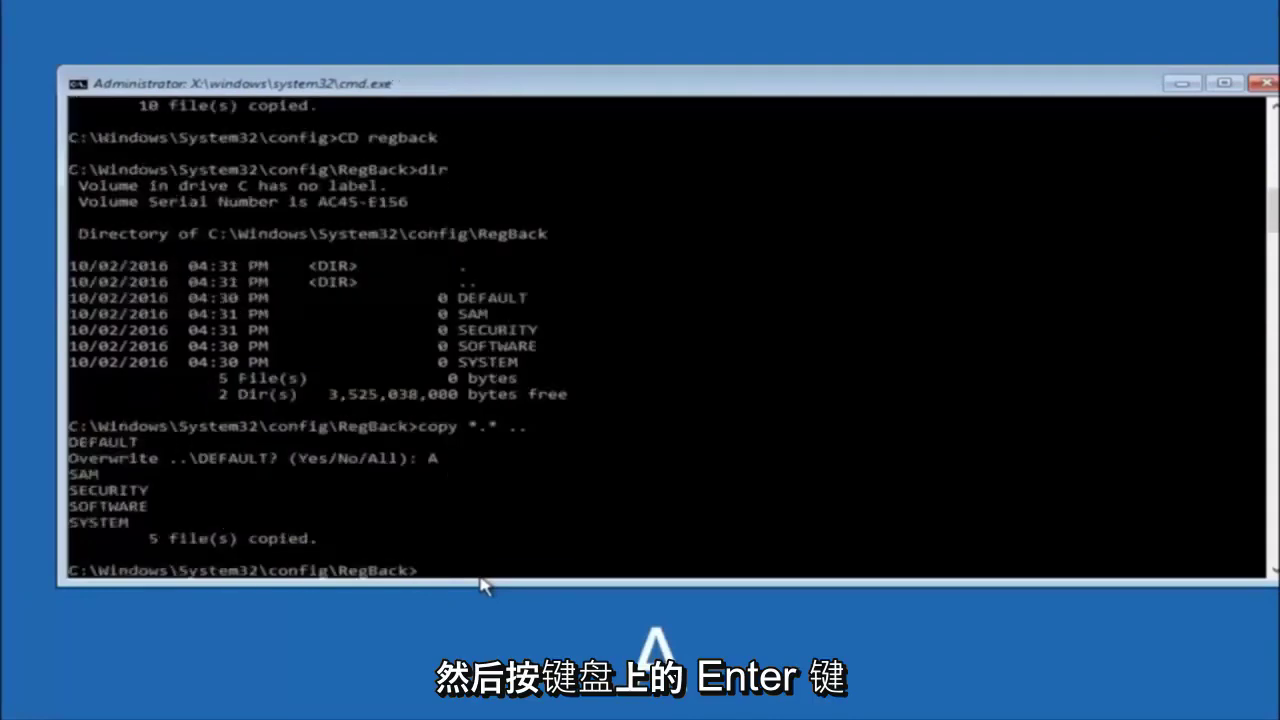